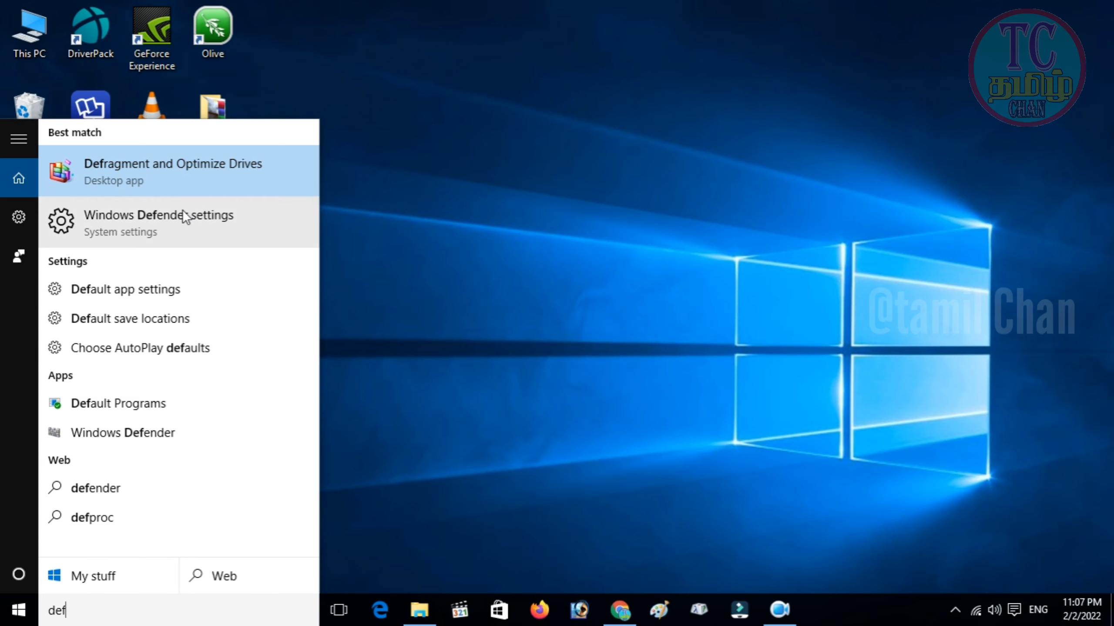
# Confirm Windows Defender's real-time, cloud-based and sample submission protections are off, then close Settings.
pyautogui.click(180, 221)
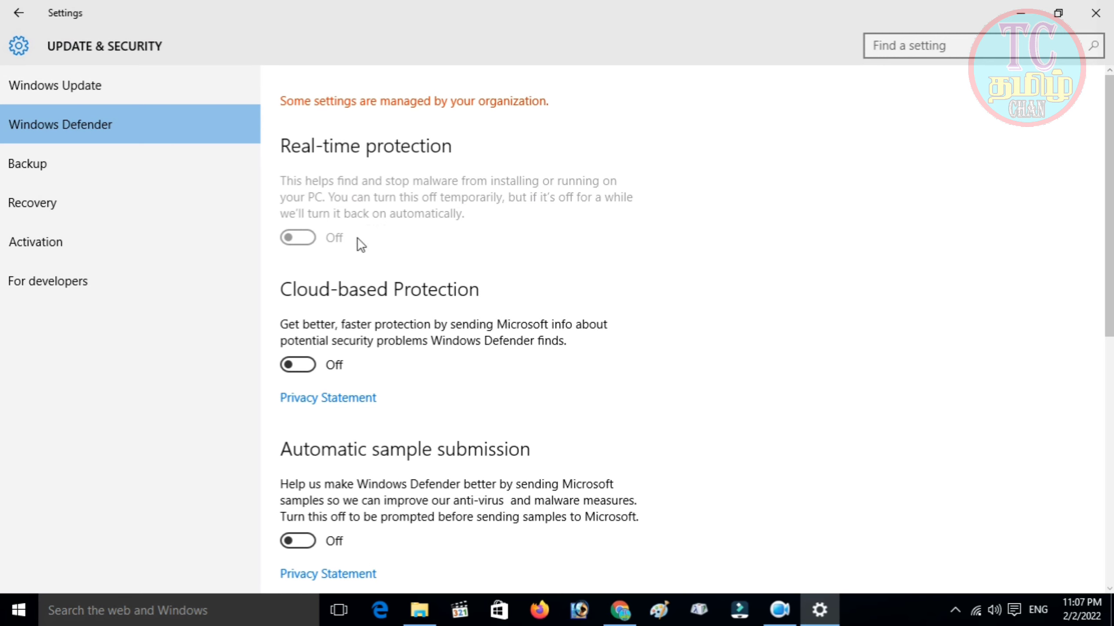
pyautogui.click(295, 238)
pyautogui.scroll(-3, 318, 363)
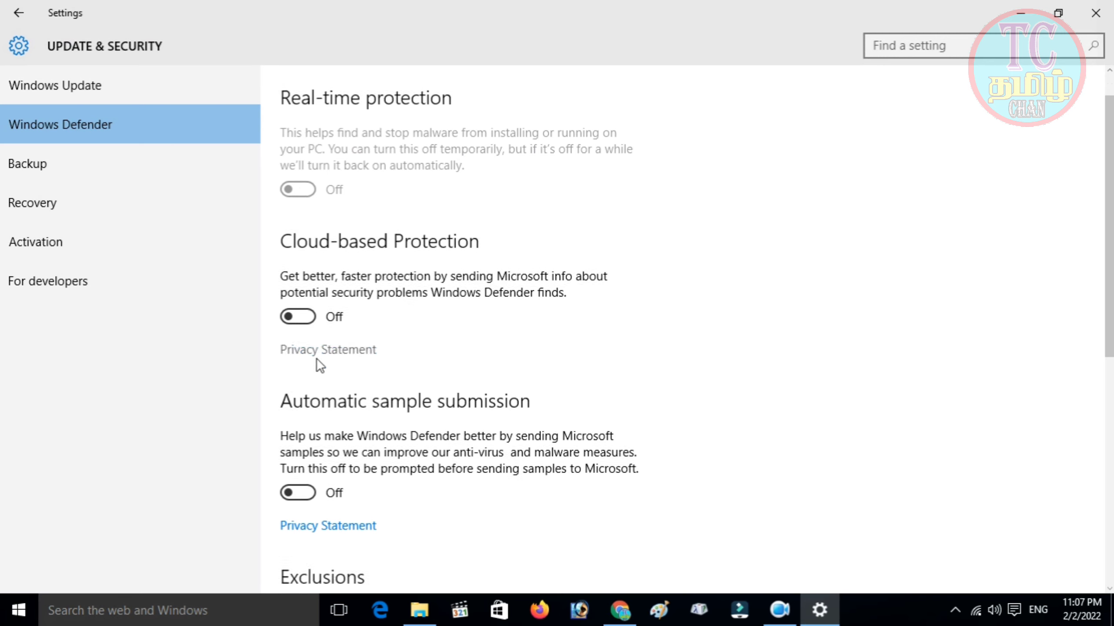
pyautogui.scroll(-6, 312, 300)
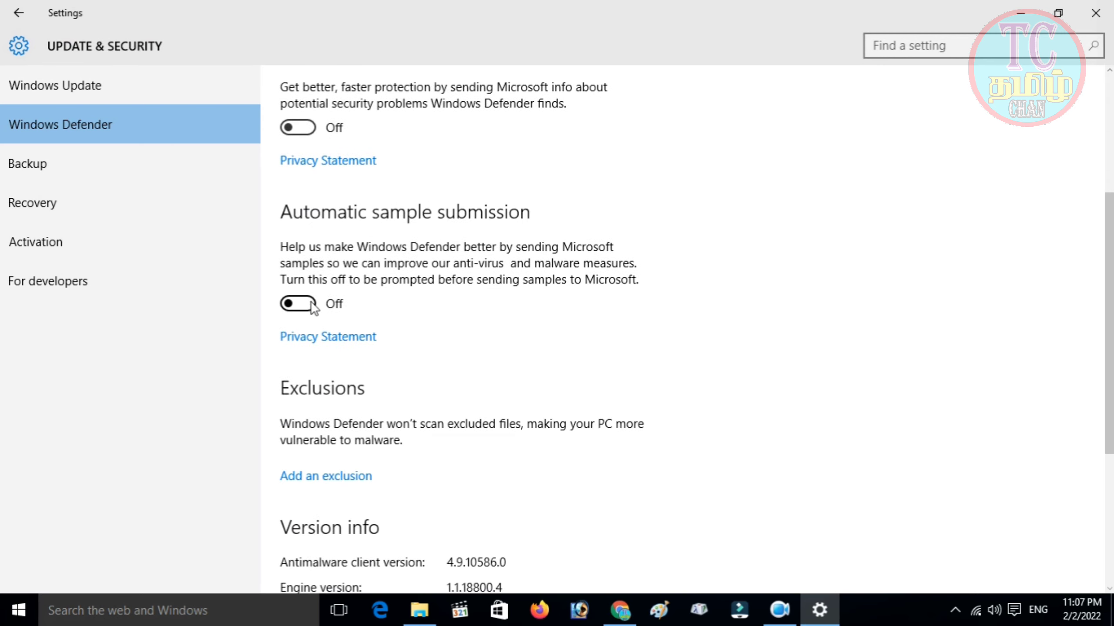
pyautogui.scroll(-2, 312, 307)
pyautogui.scroll(10, 312, 307)
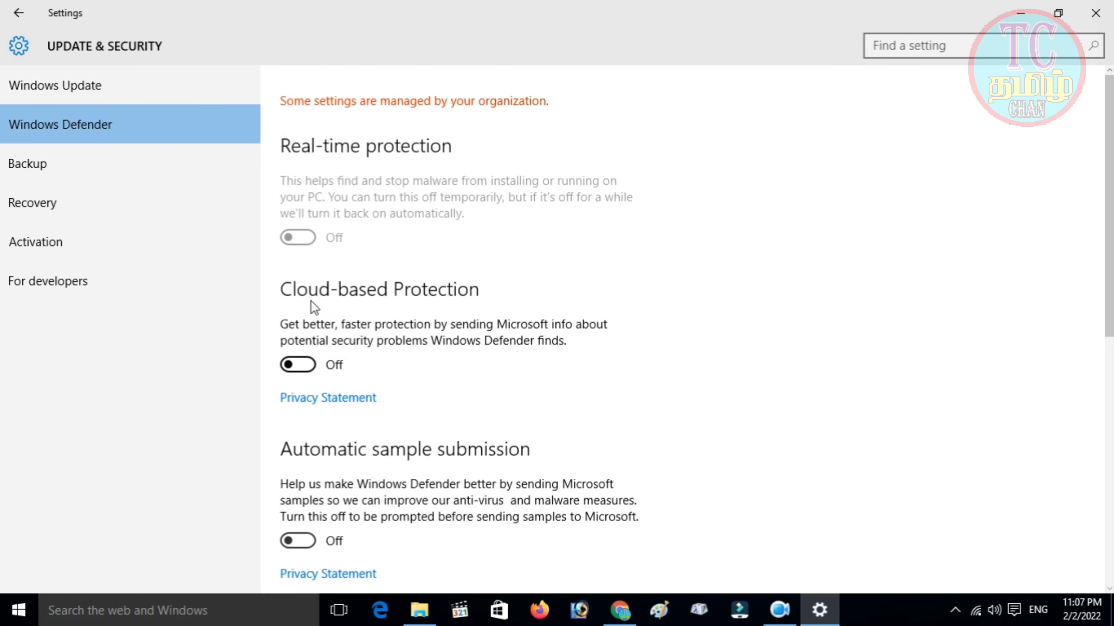
pyautogui.scroll(-5, 393, 146)
pyautogui.scroll(5, 408, 294)
pyautogui.scroll(-2, 406, 291)
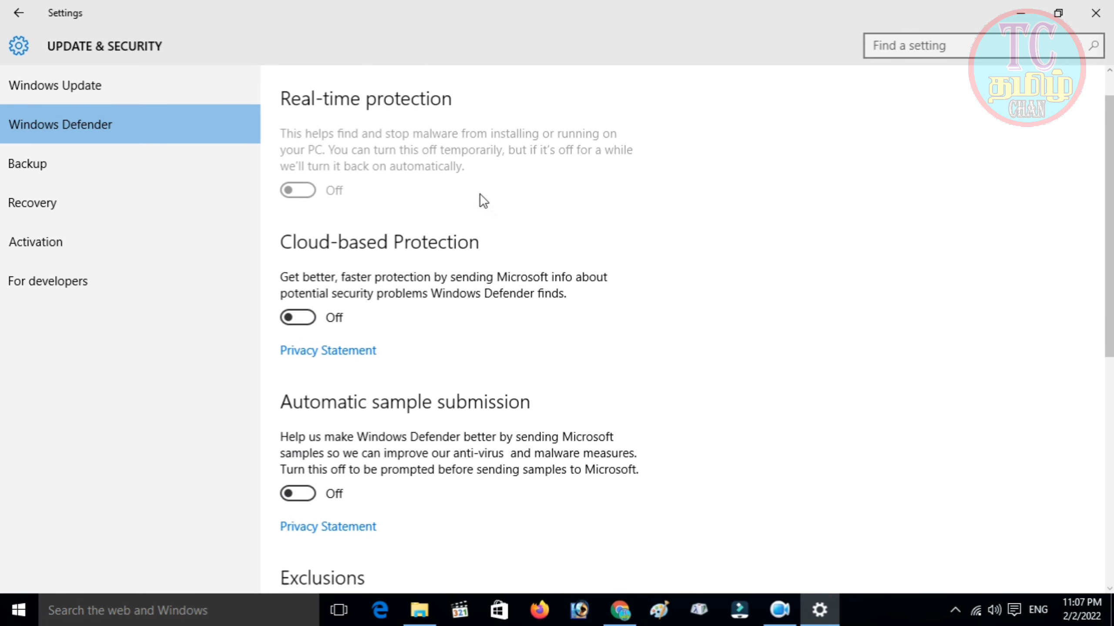
pyautogui.scroll(2, 482, 199)
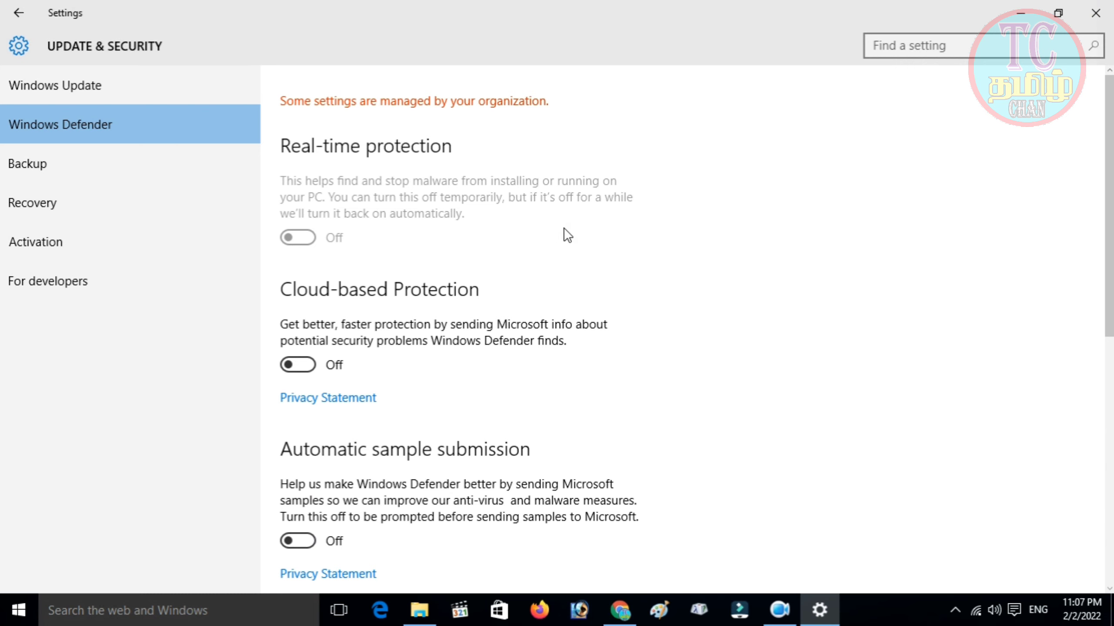
pyautogui.click(1108, 16)
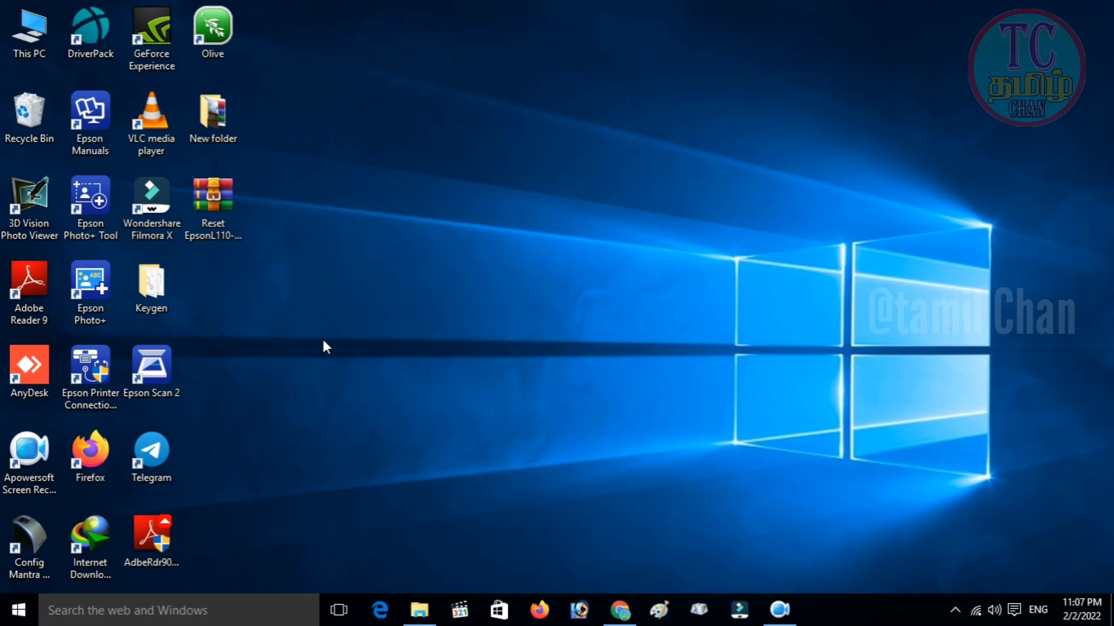
# Extract the Reset EpsonL110-L210-L300-L350-L355 archive to a new desktop folder, entering the archive password.
pyautogui.rightClick(225, 197)
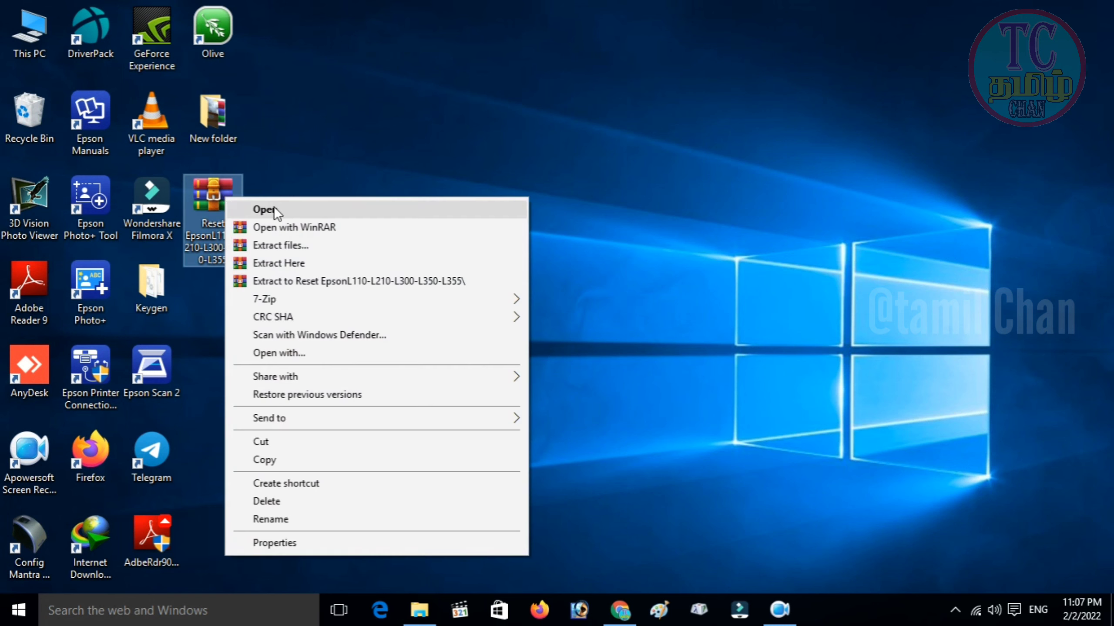
pyautogui.click(292, 244)
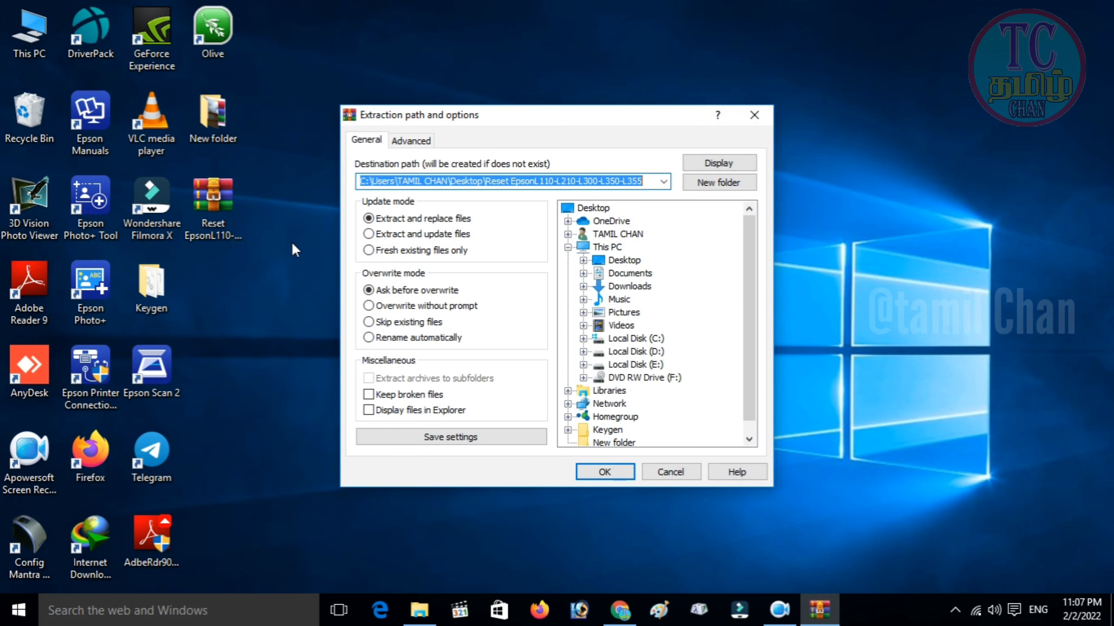
pyautogui.click(604, 471)
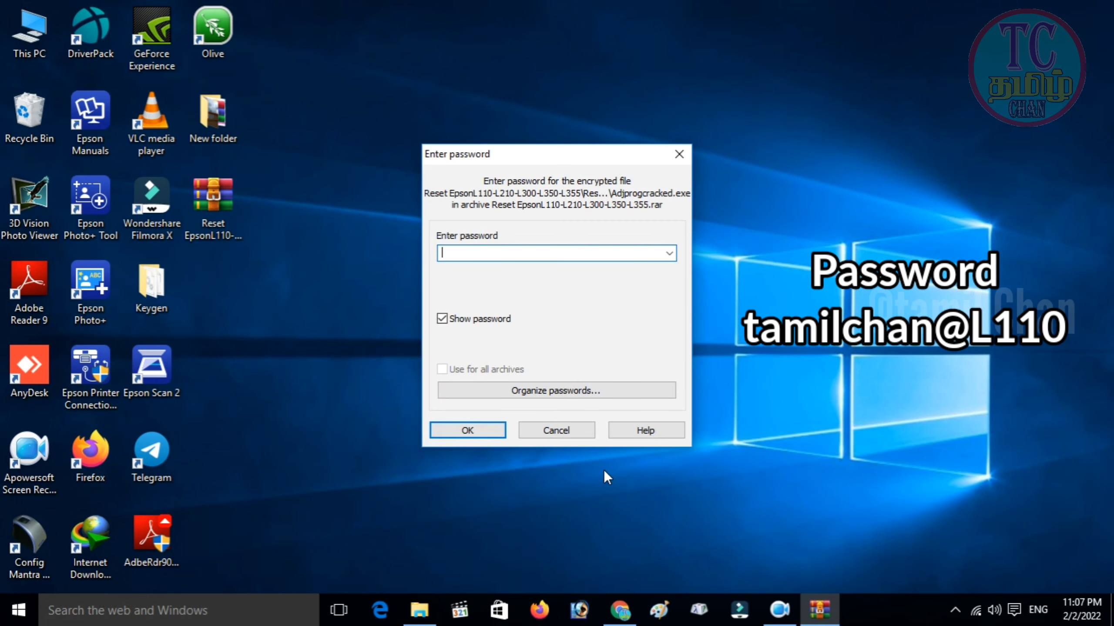
pyautogui.click(473, 431)
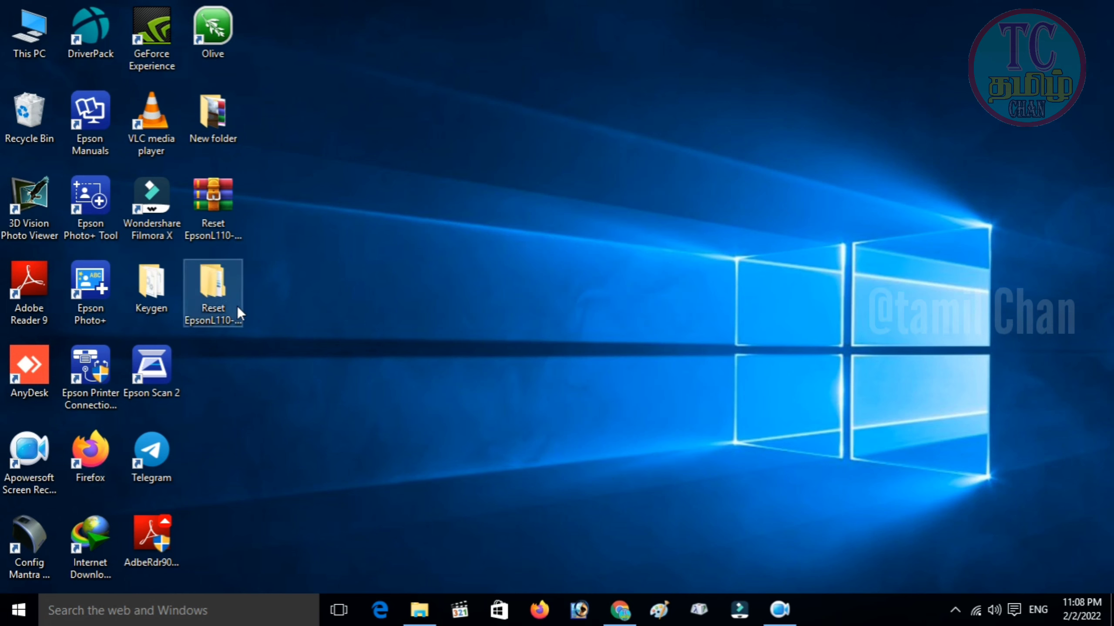
# Open the nested Reset EpsonL110 folders, run Adjprogcracked, and close File Explorer.
pyautogui.doubleClick(236, 306)
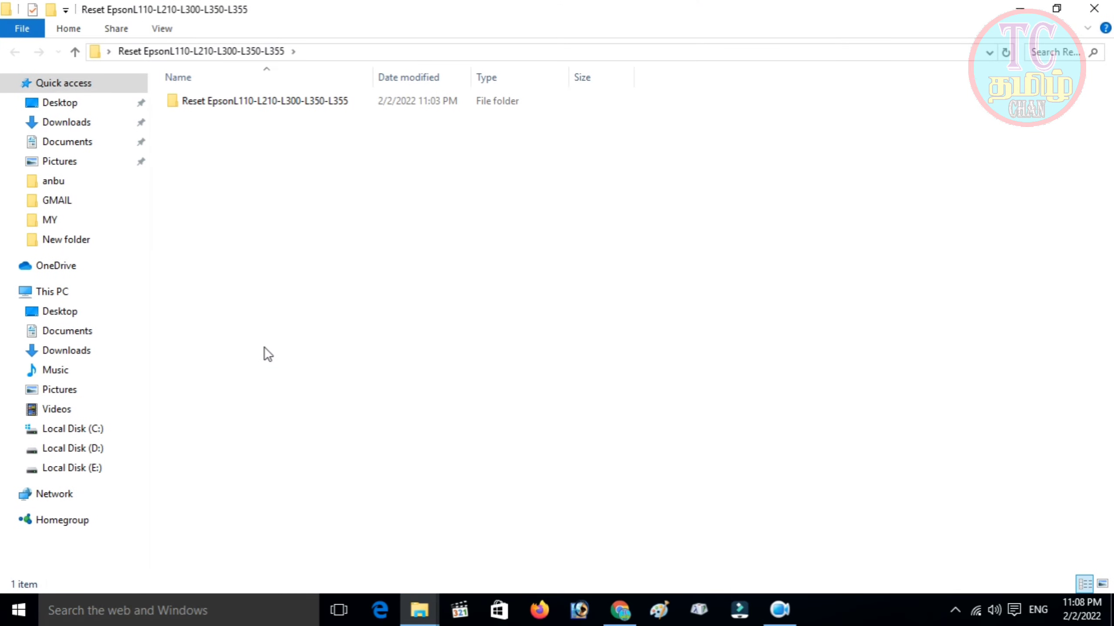
pyautogui.doubleClick(273, 100)
pyautogui.click(273, 101)
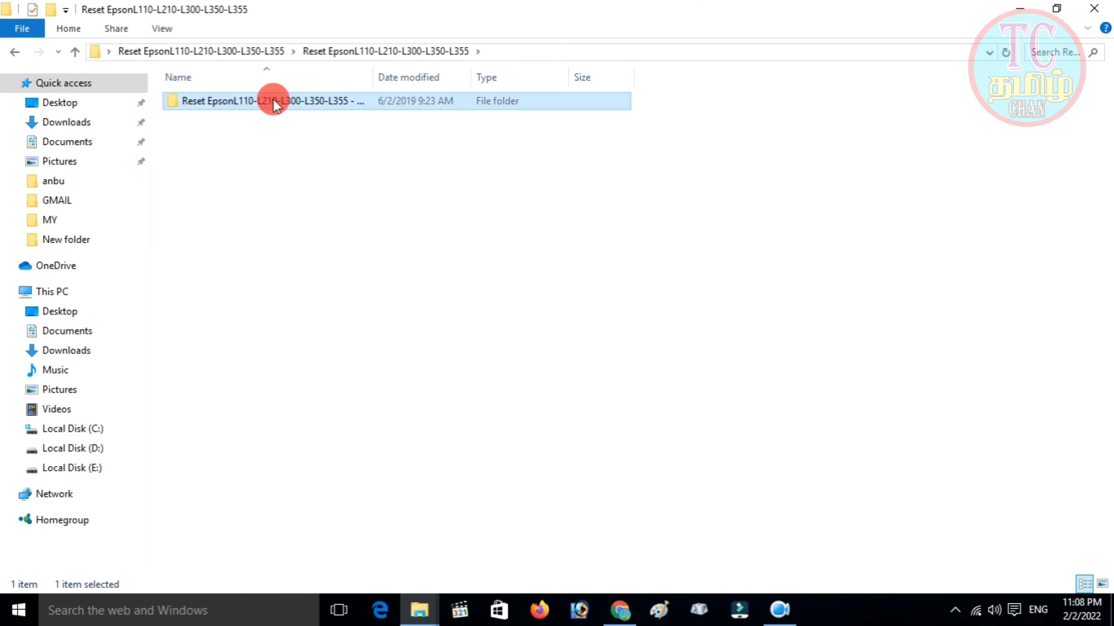
pyautogui.doubleClick(273, 100)
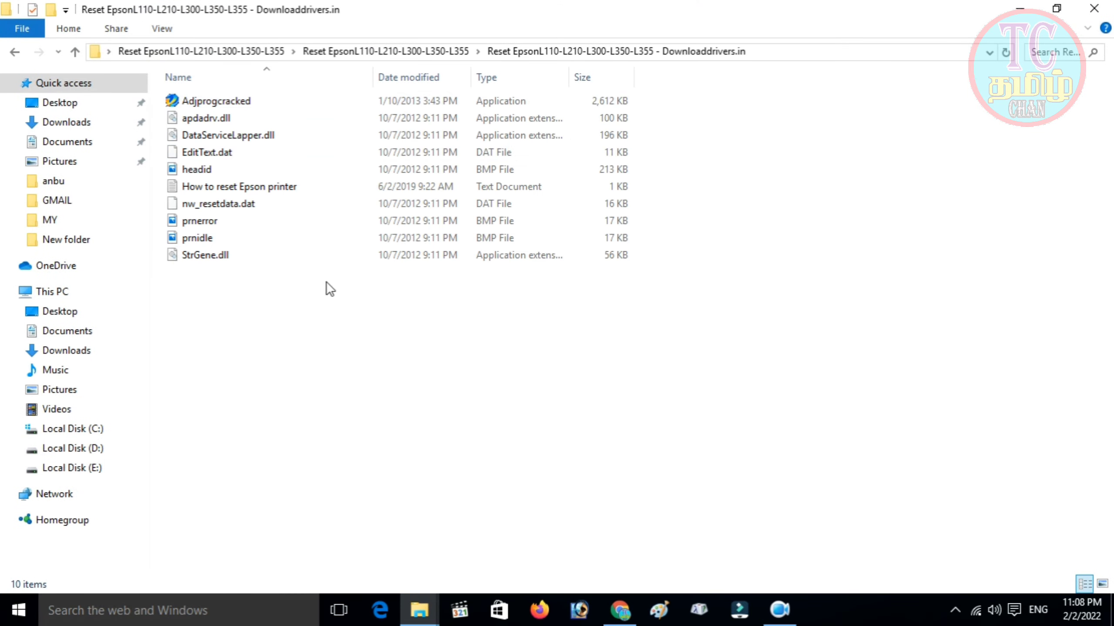
pyautogui.doubleClick(240, 102)
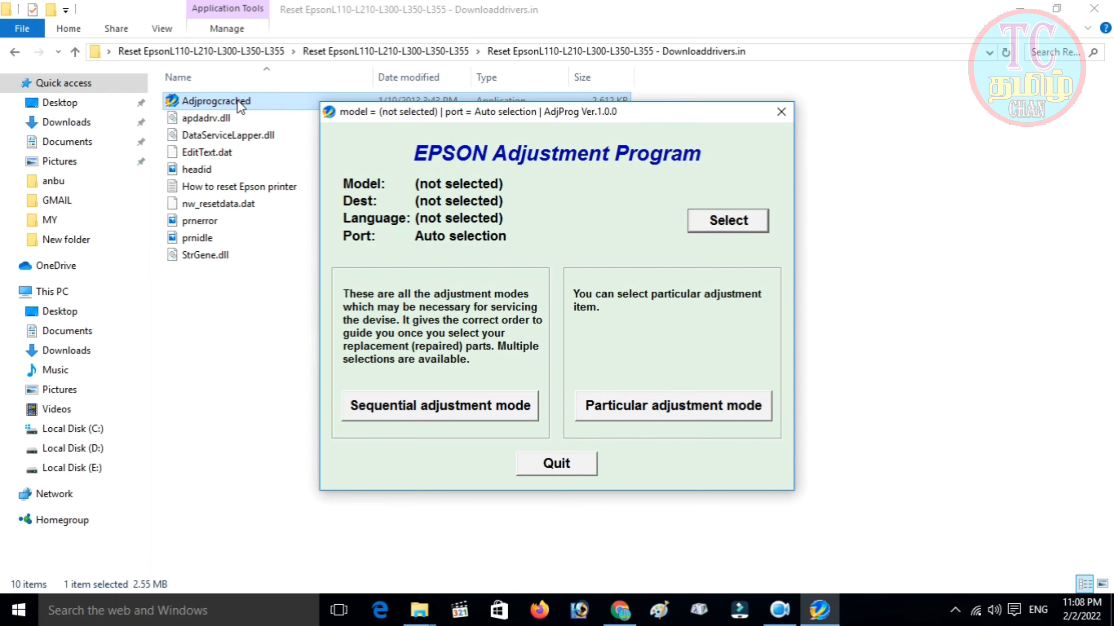
pyautogui.click(1094, 9)
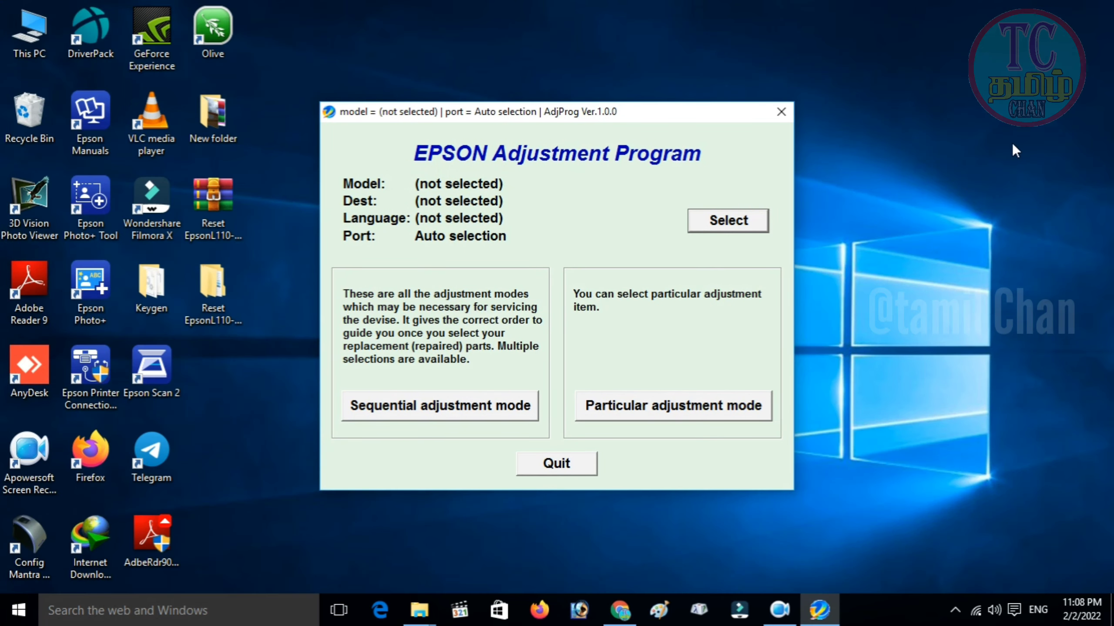
# Set the printer model to L300 in the AdjProg settings dialog.
pyautogui.click(723, 226)
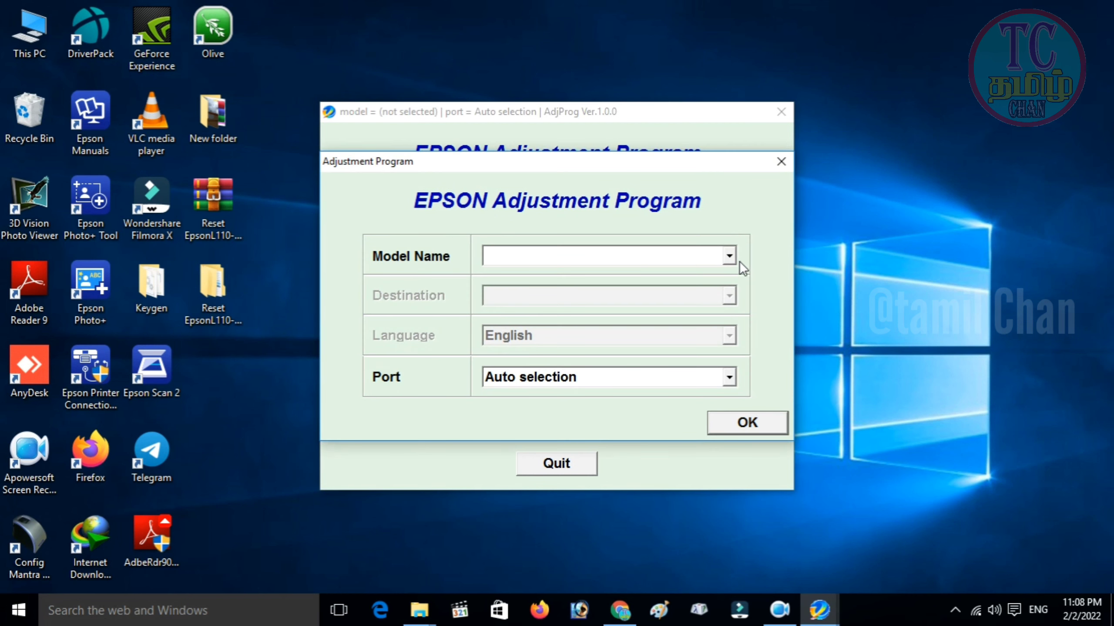
pyautogui.click(729, 256)
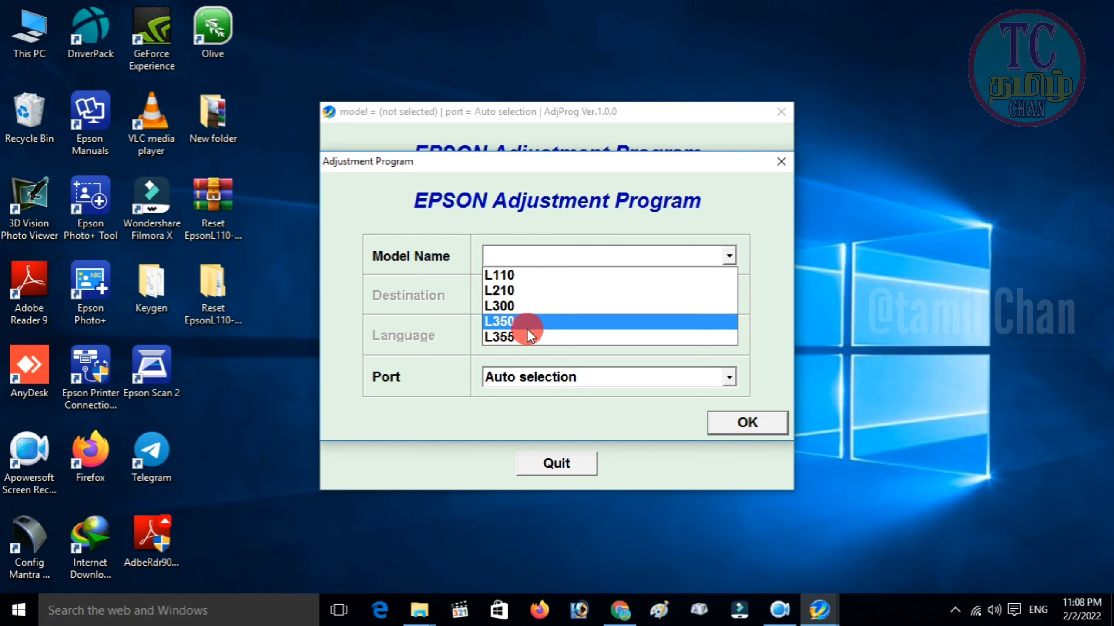
pyautogui.click(539, 307)
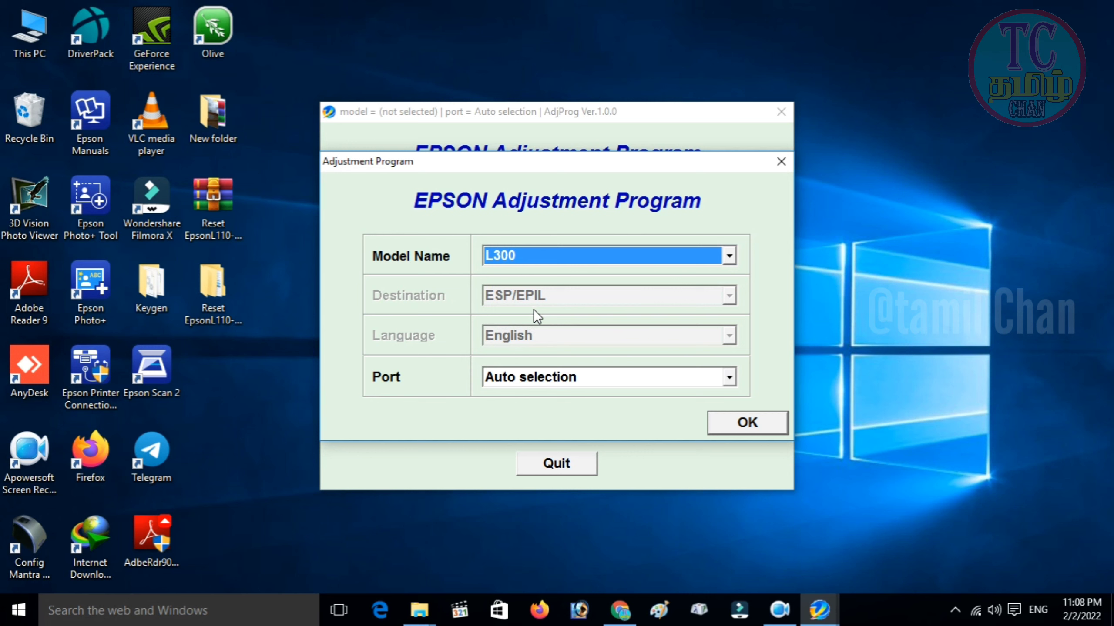
# Review the Port list's USB001 and Auto selection options without choosing a port.
pyautogui.click(636, 378)
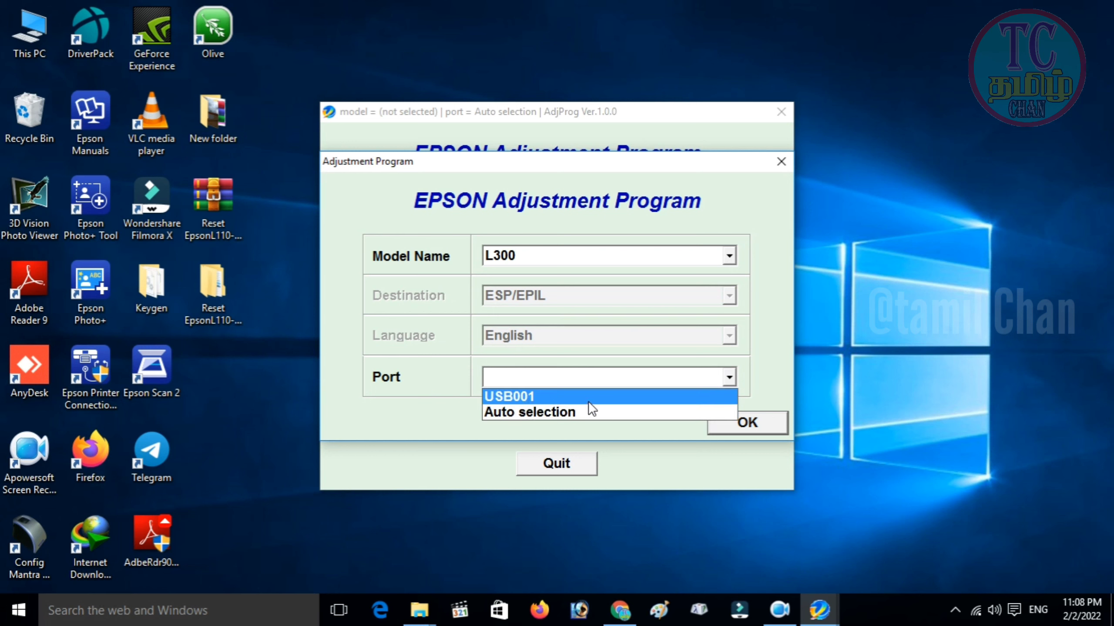
pyautogui.click(665, 381)
pyautogui.click(671, 379)
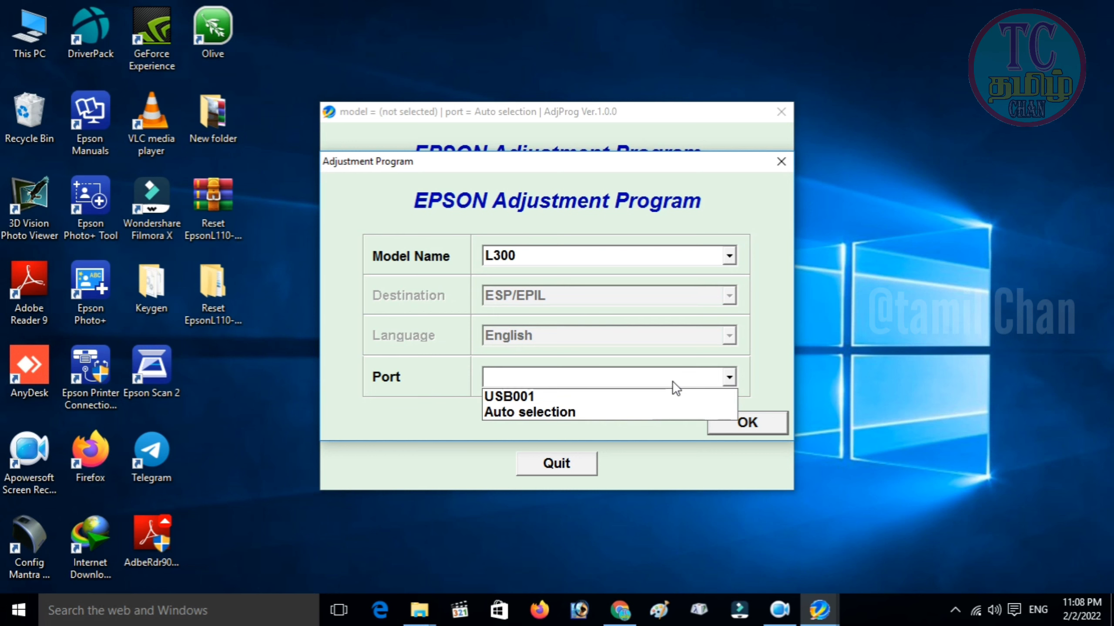
pyautogui.click(675, 379)
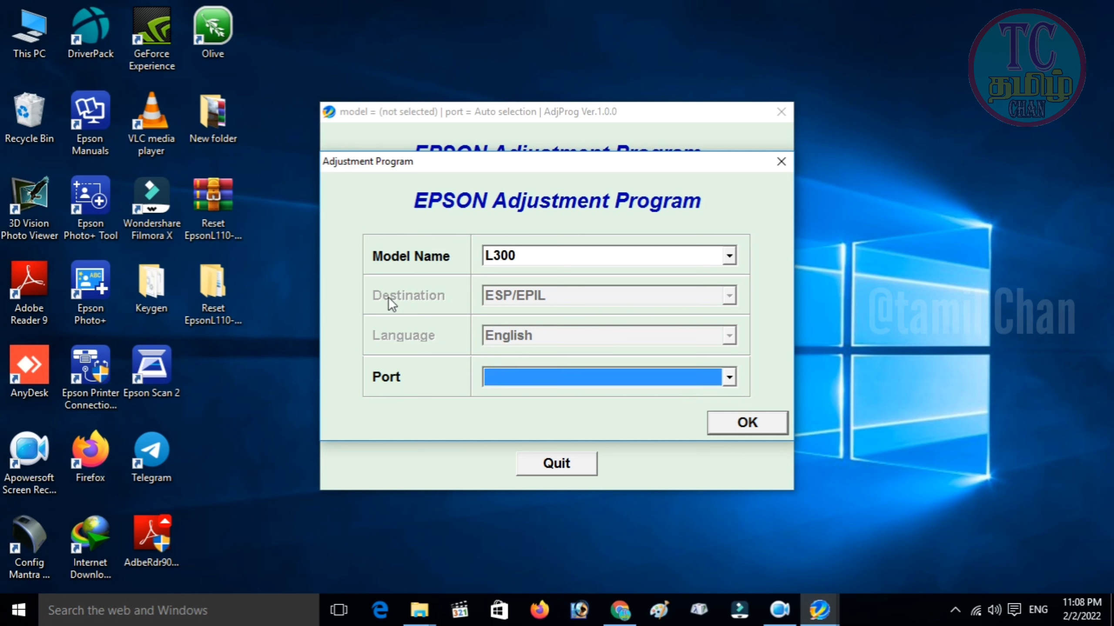
pyautogui.click(25, 38)
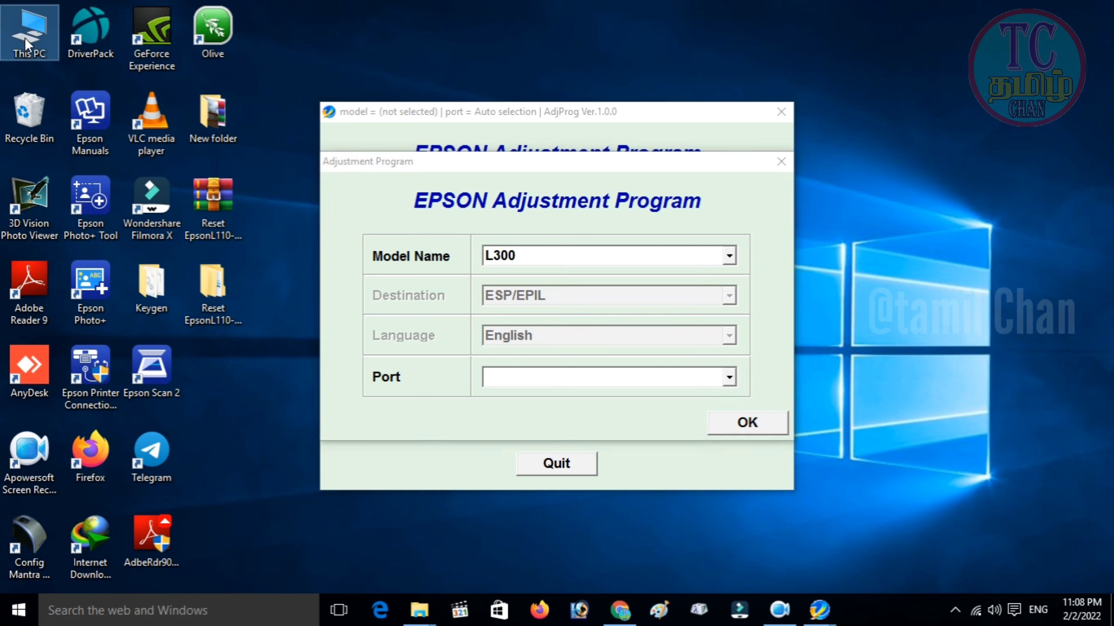
pyautogui.rightClick(24, 37)
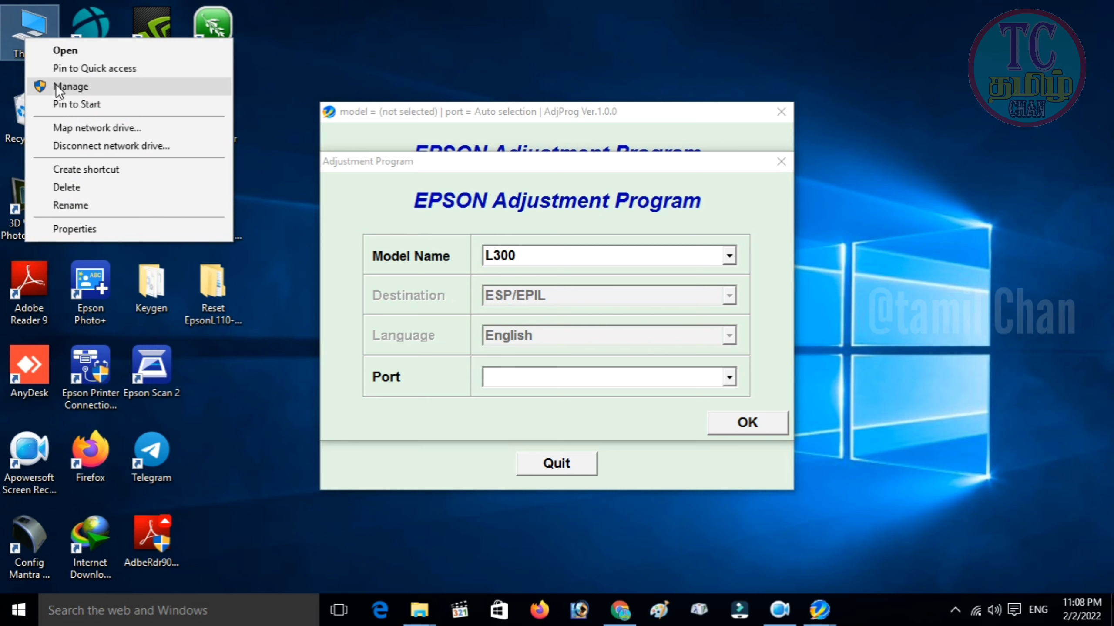
pyautogui.click(264, 66)
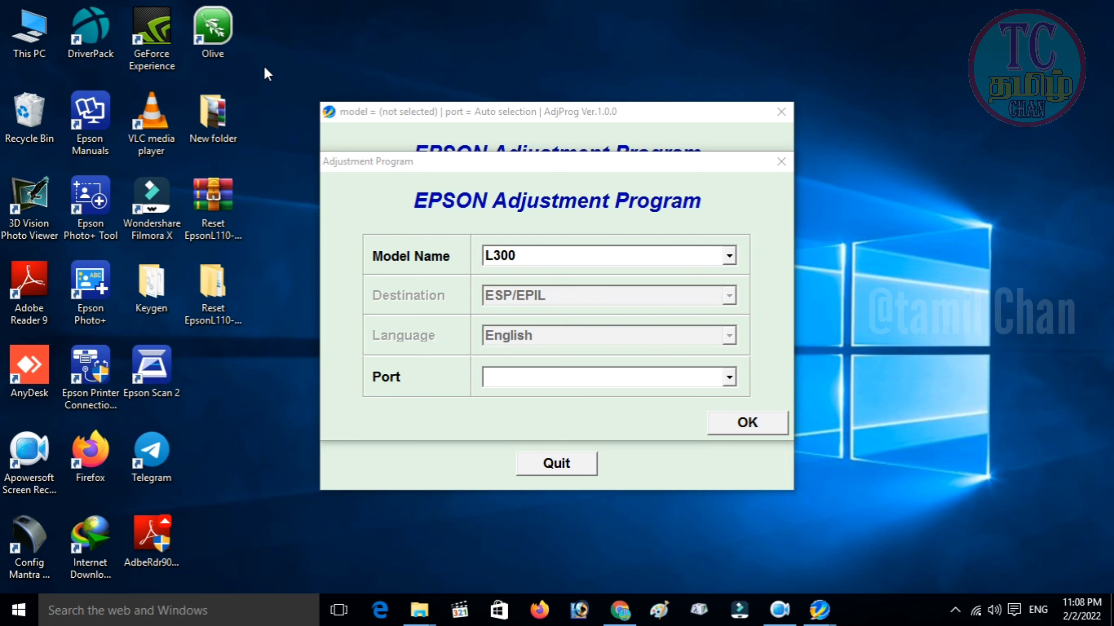
pyautogui.click(564, 378)
pyautogui.click(562, 378)
pyautogui.click(555, 381)
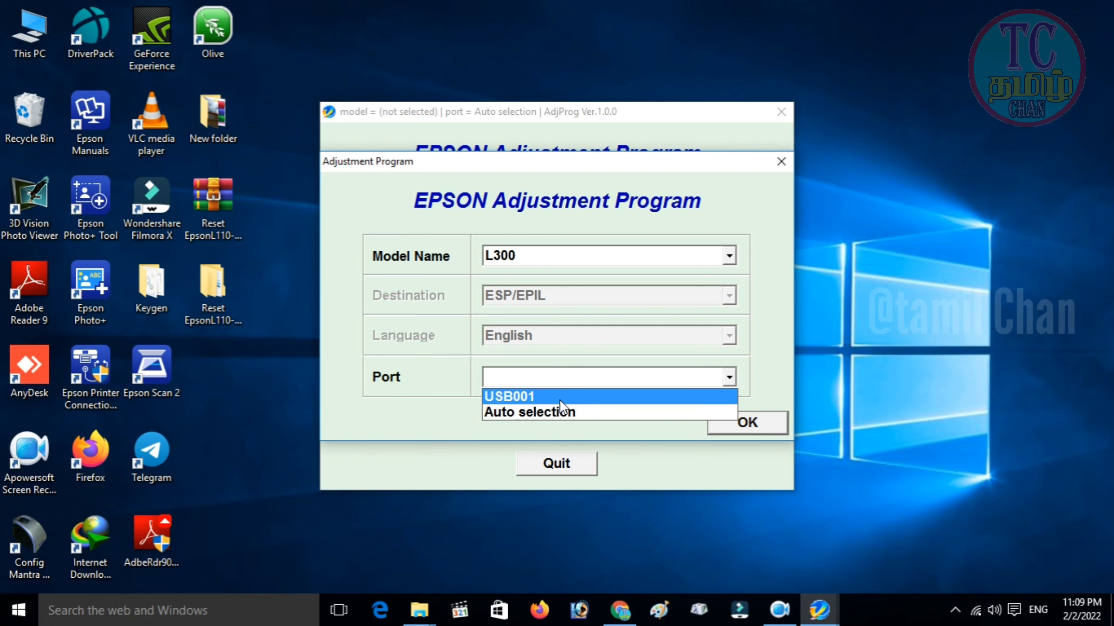
pyautogui.click(575, 375)
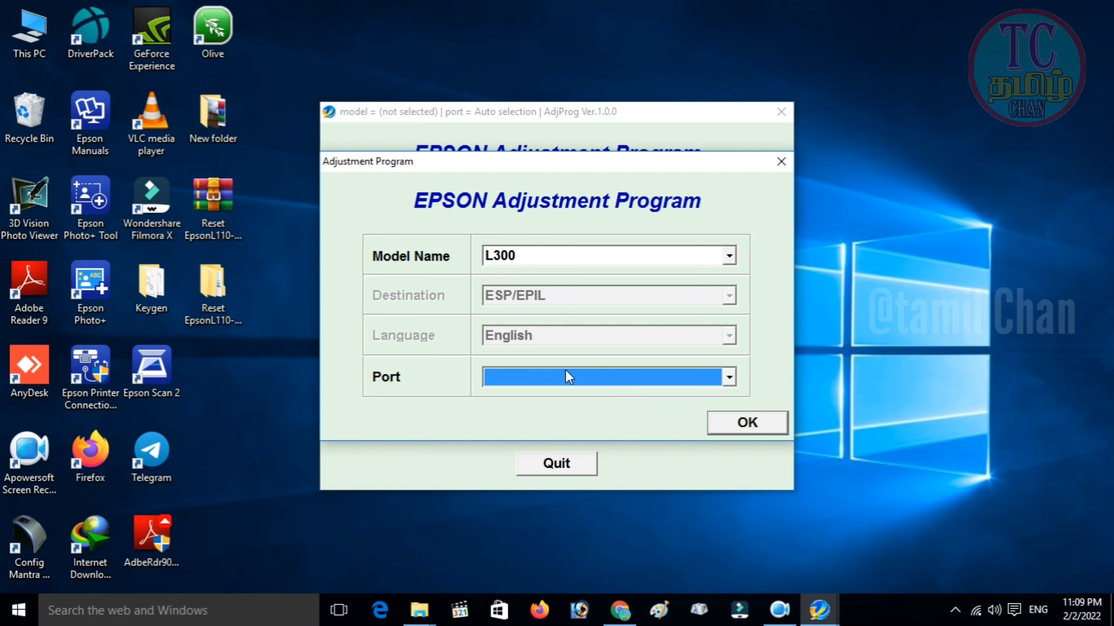
# Open Control Panel's Devices and Printers and set AnyDesk Printer as the default printer.
pyautogui.click(67, 604)
pyautogui.write('co')
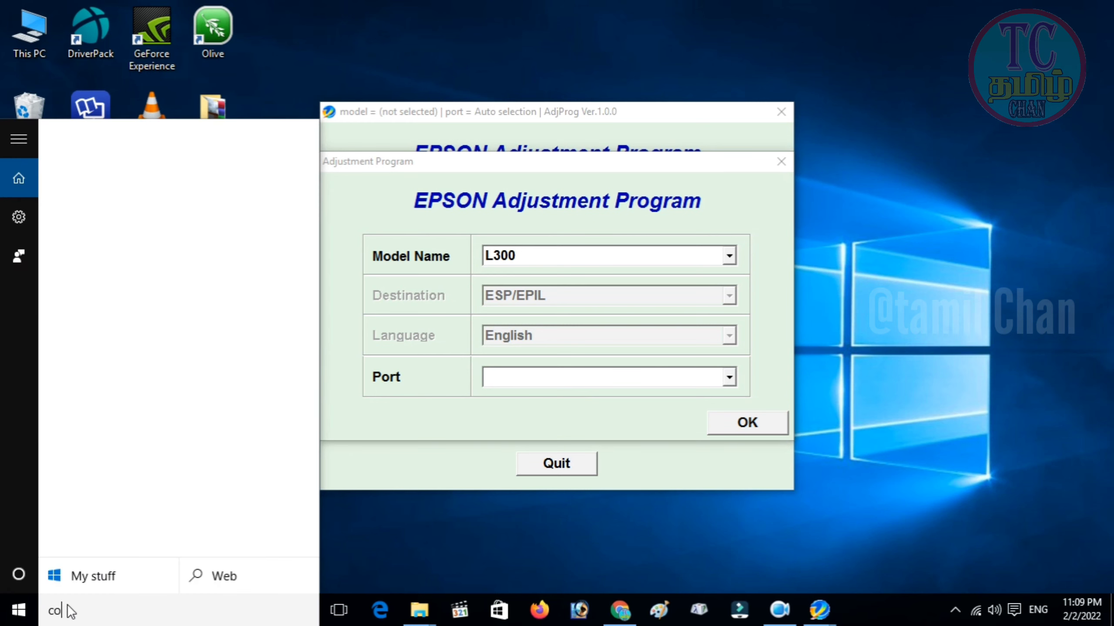
pyautogui.write('nsol')
pyautogui.click(150, 183)
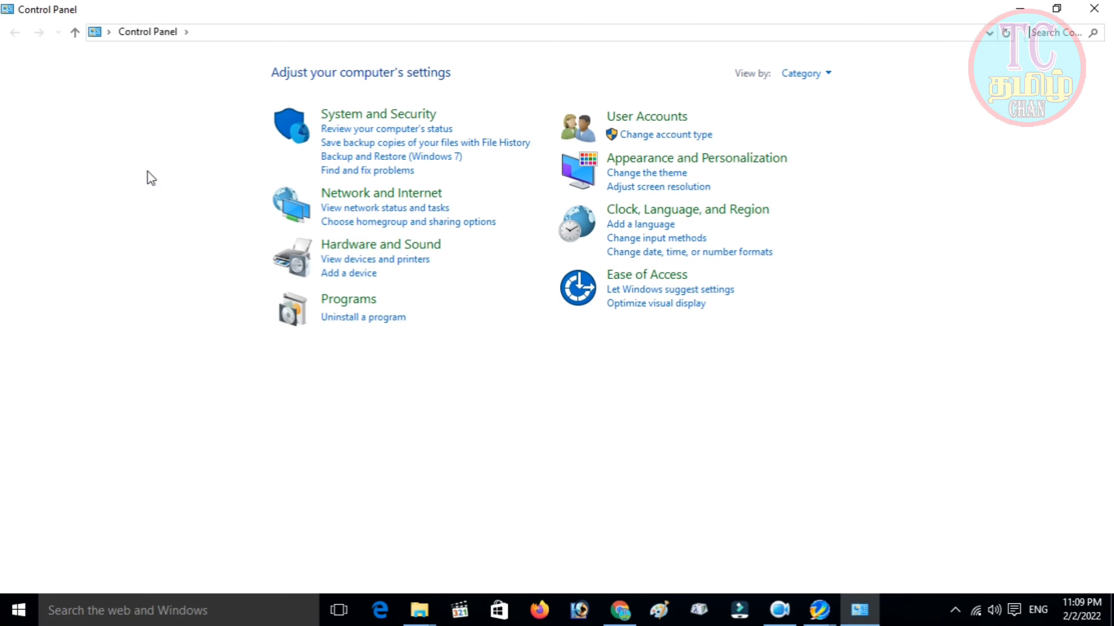
pyautogui.click(368, 262)
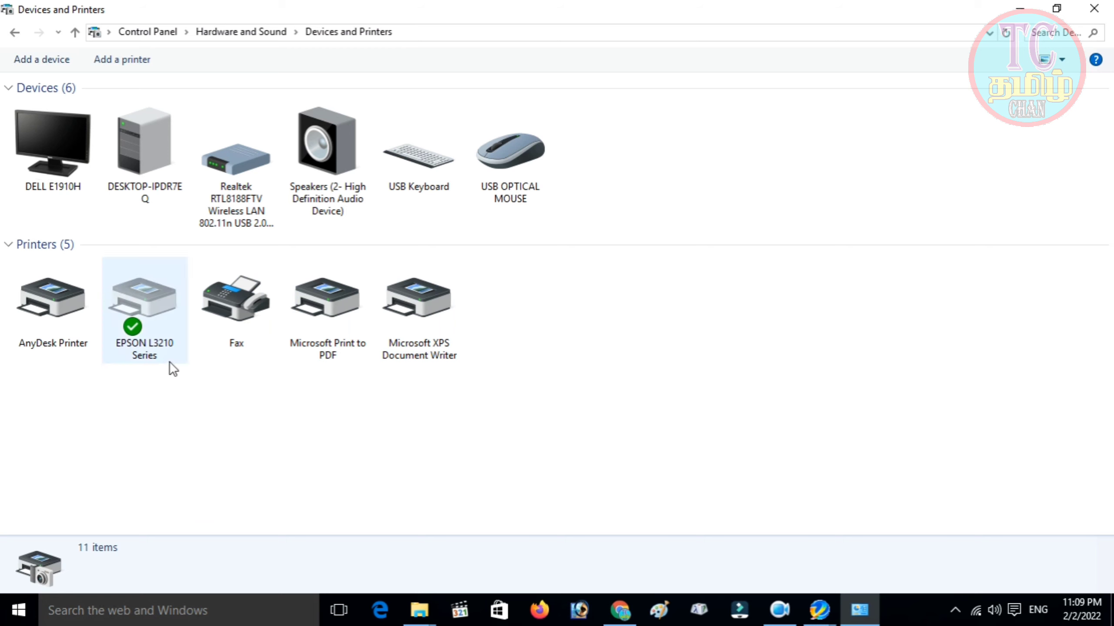
pyautogui.click(51, 317)
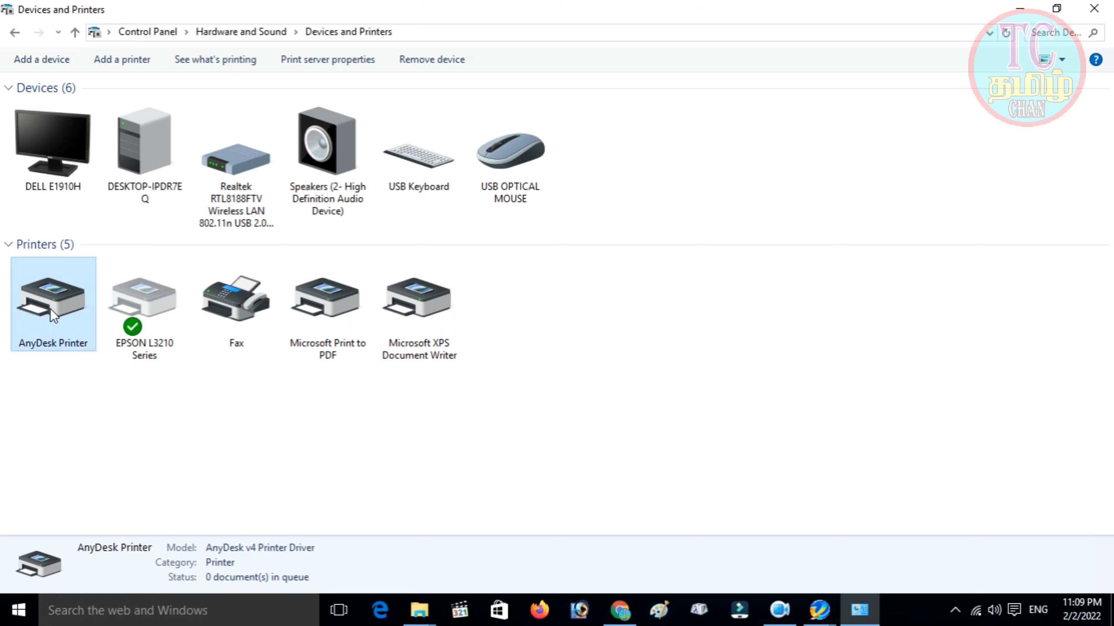
pyautogui.rightClick(52, 312)
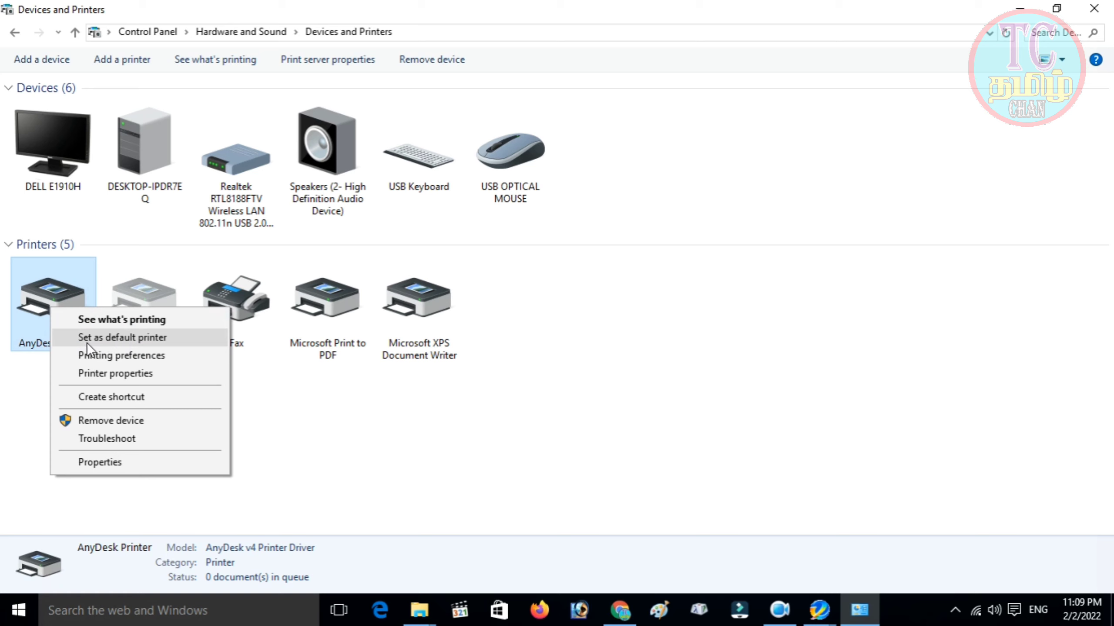
pyautogui.click(141, 337)
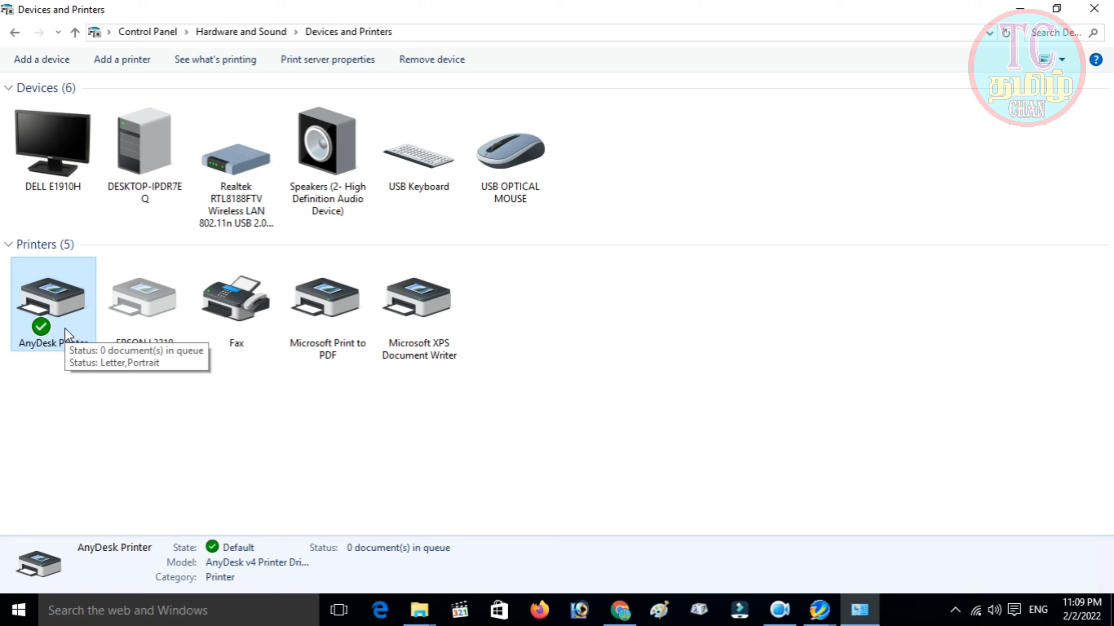
# View the EPSON L3210 Series printing preferences, close them, and return to AdjProg.
pyautogui.rightClick(121, 320)
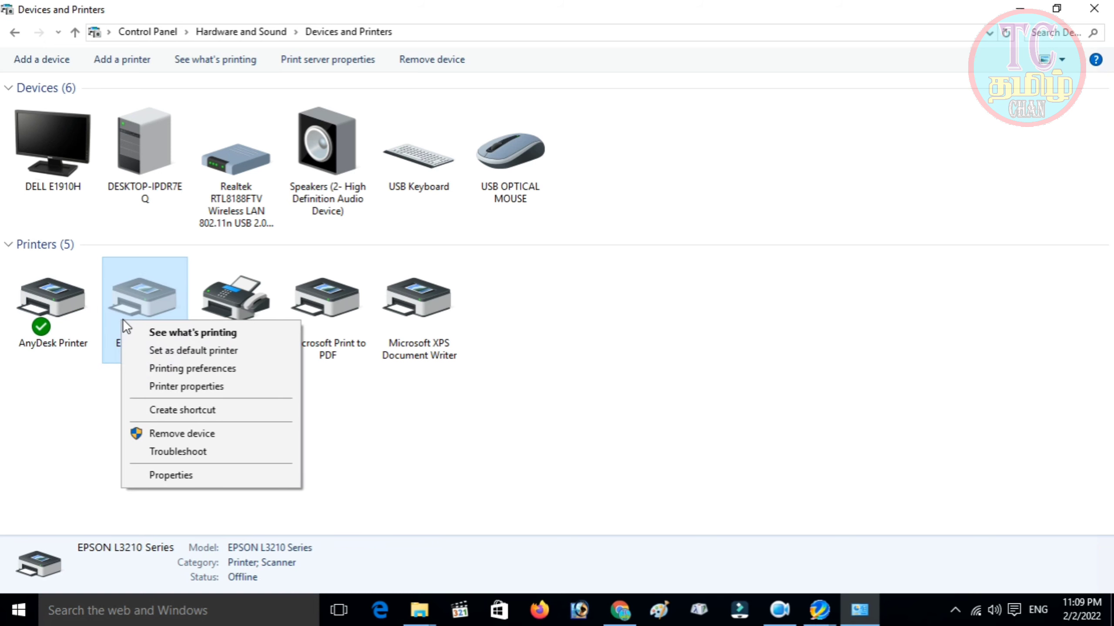
pyautogui.click(210, 368)
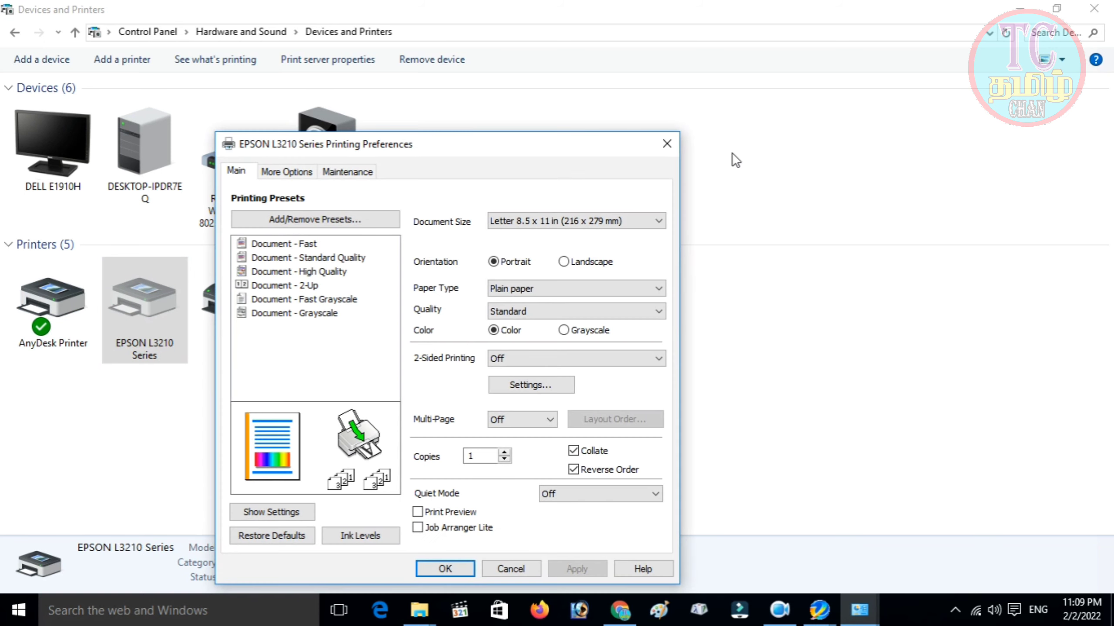
pyautogui.click(668, 142)
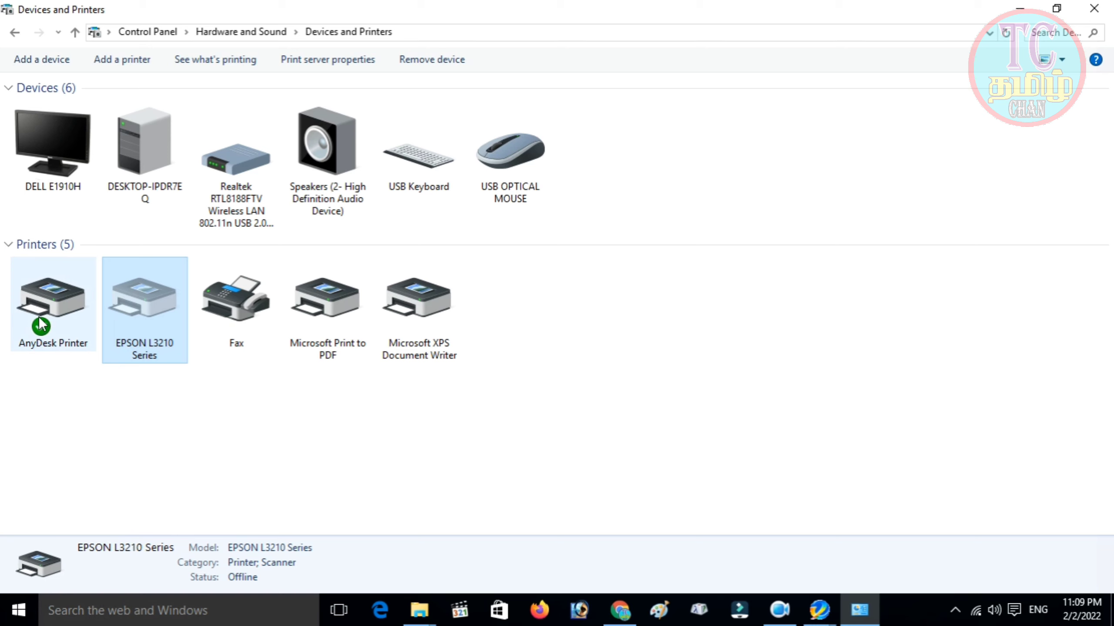
pyautogui.click(75, 324)
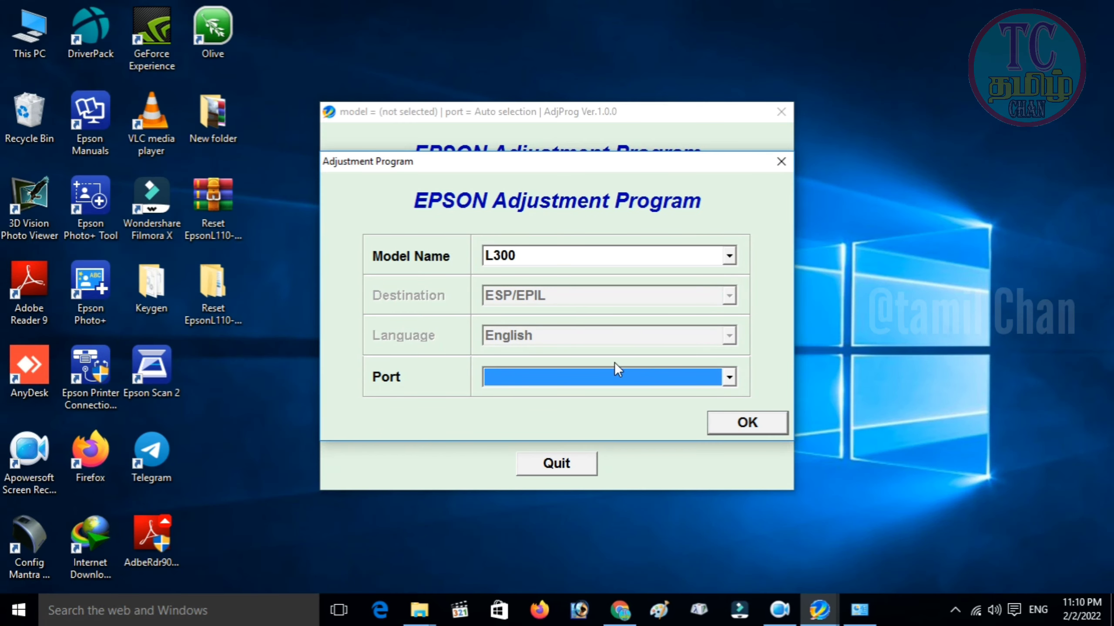
# Select port USB001 for the L300 and confirm the settings.
pyautogui.click(609, 375)
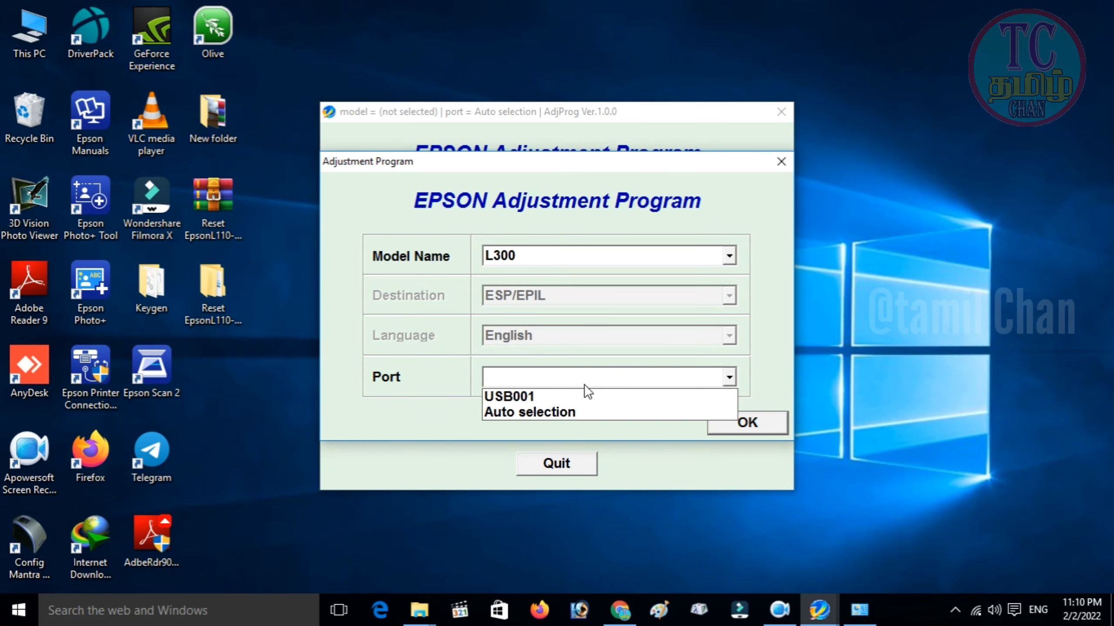
pyautogui.click(536, 399)
pyautogui.click(727, 426)
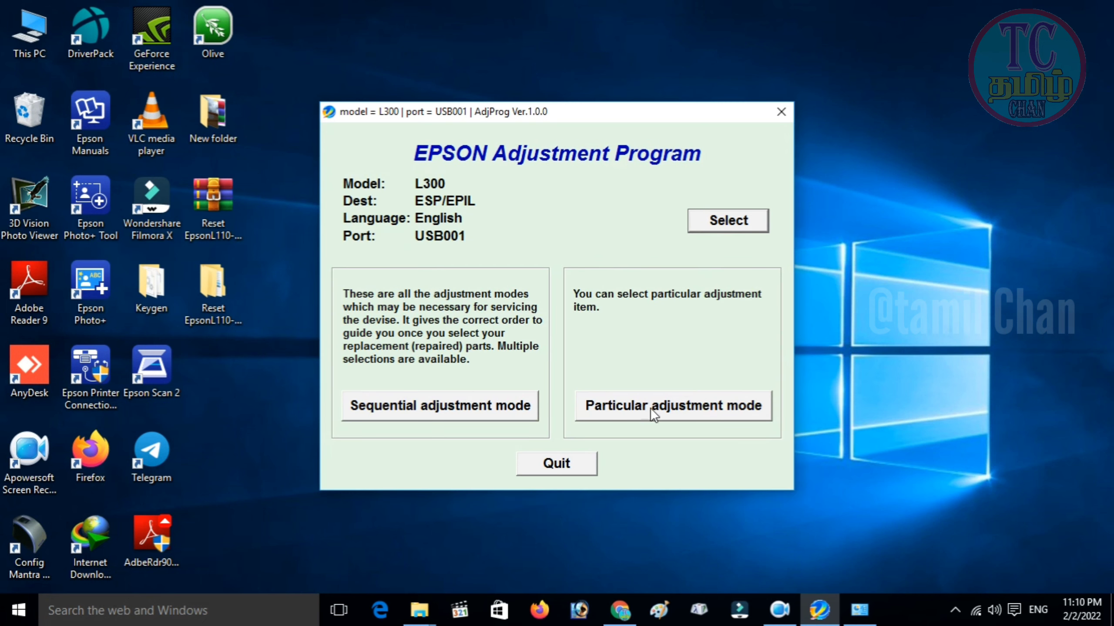
# In Particular adjustment mode, open the Waste ink pad counter item.
pyautogui.click(691, 405)
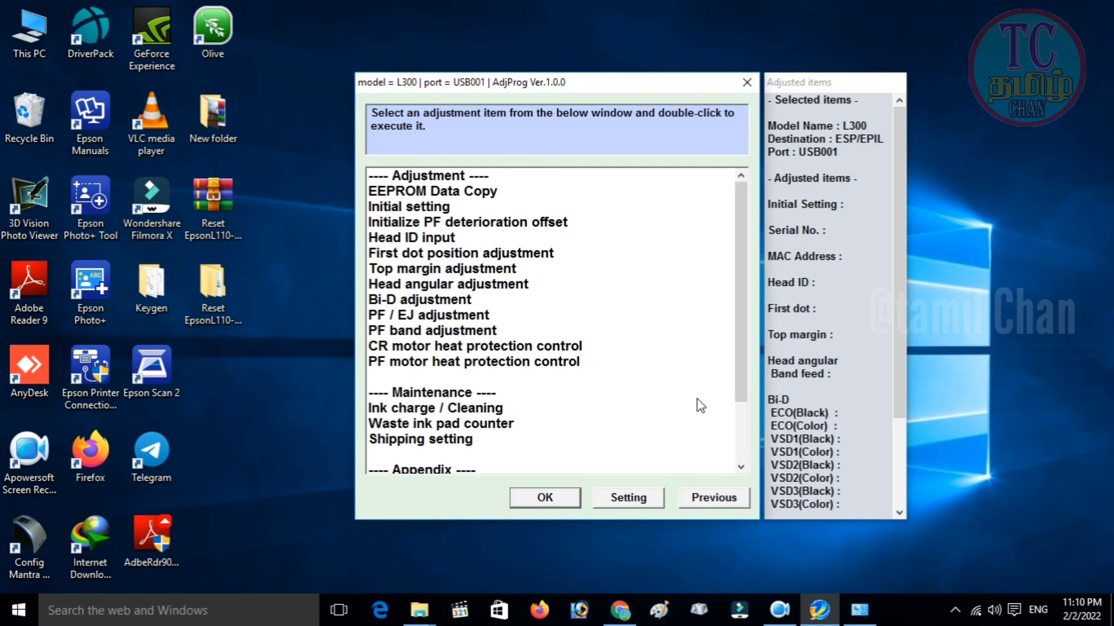
pyautogui.moveTo(745, 263); pyautogui.dragTo(742, 308)
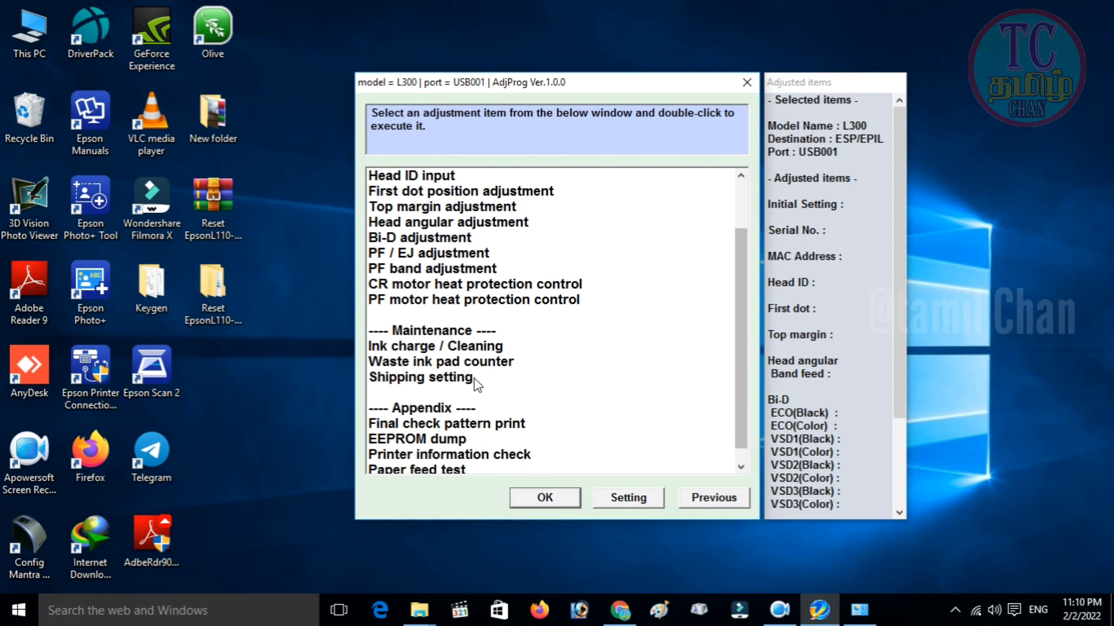
pyautogui.click(489, 361)
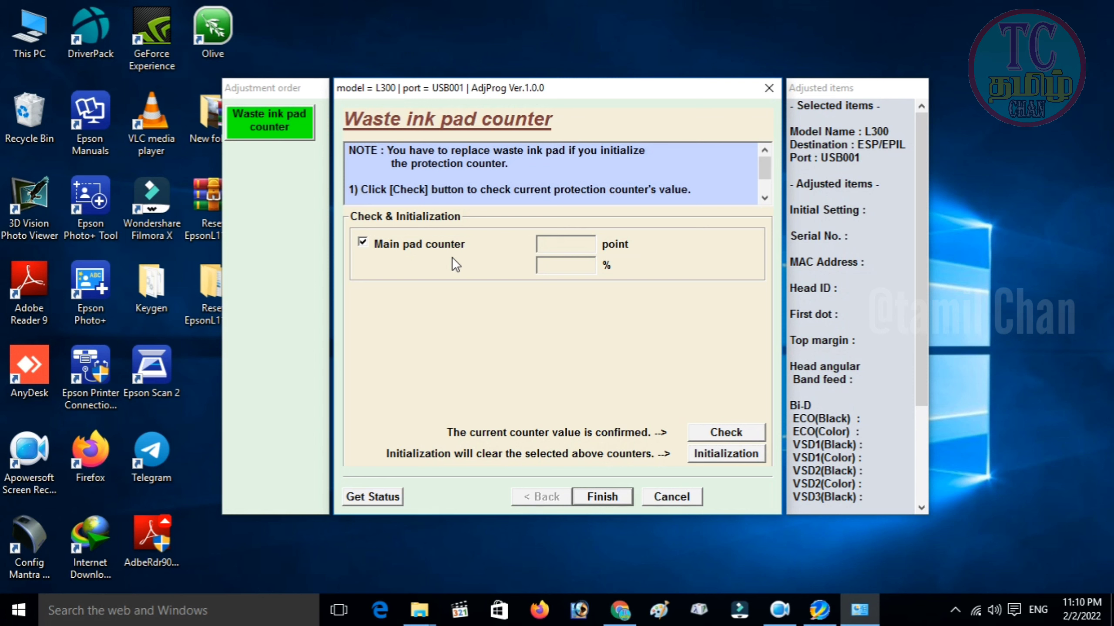
# Check the waste ink counter, dismiss the communication errors, untick Main pad counter, and reopen the item.
pyautogui.click(736, 431)
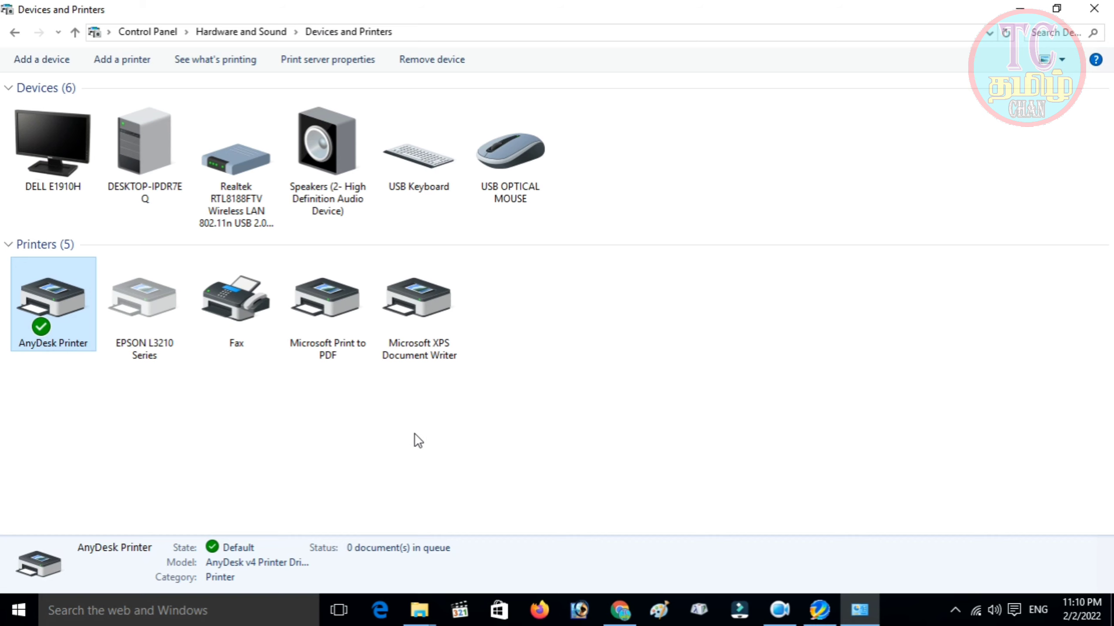
pyautogui.click(1019, 9)
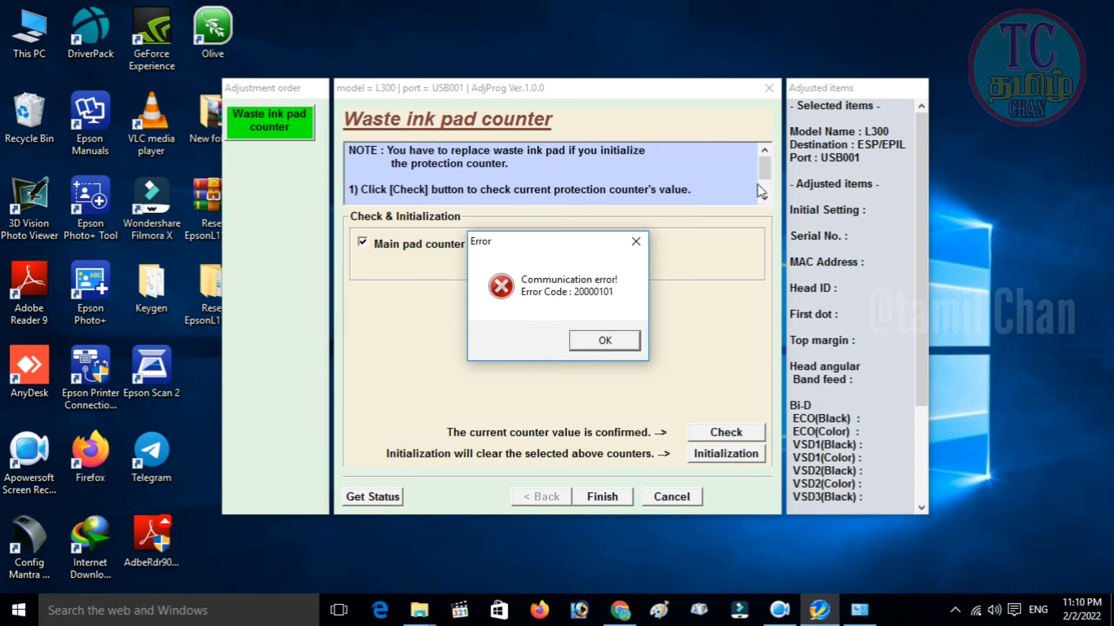
pyautogui.click(601, 333)
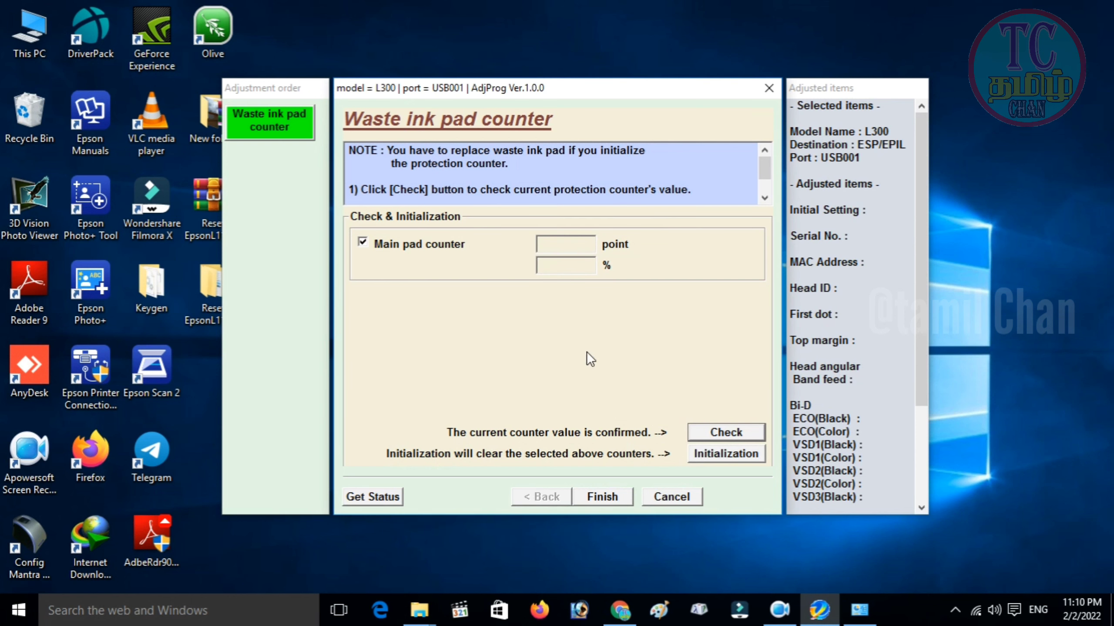
pyautogui.click(363, 242)
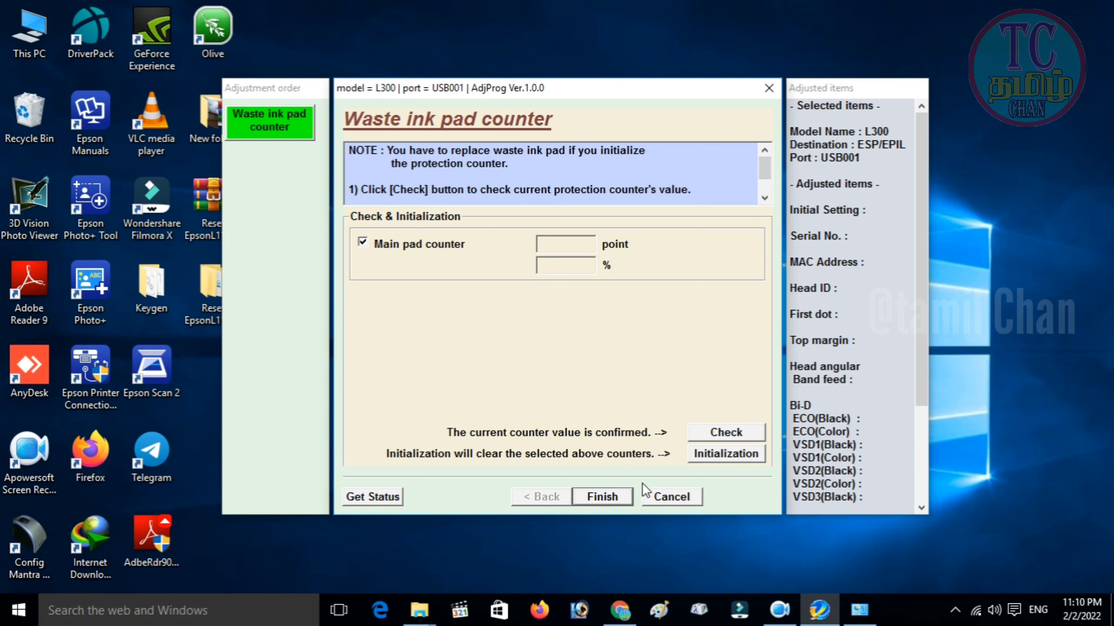
pyautogui.click(613, 493)
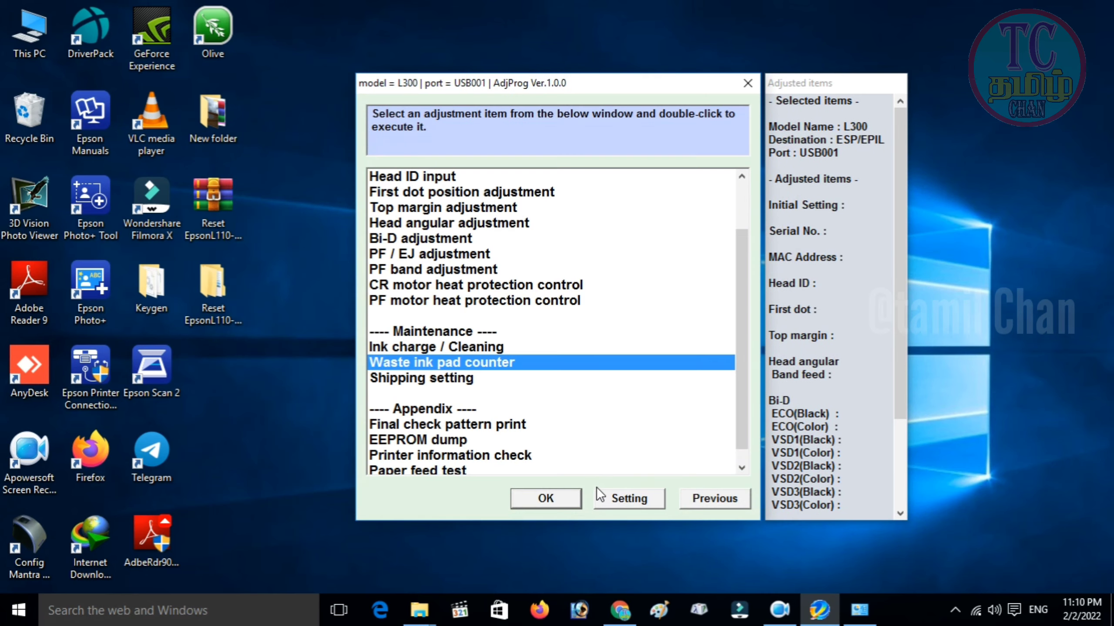
pyautogui.click(552, 490)
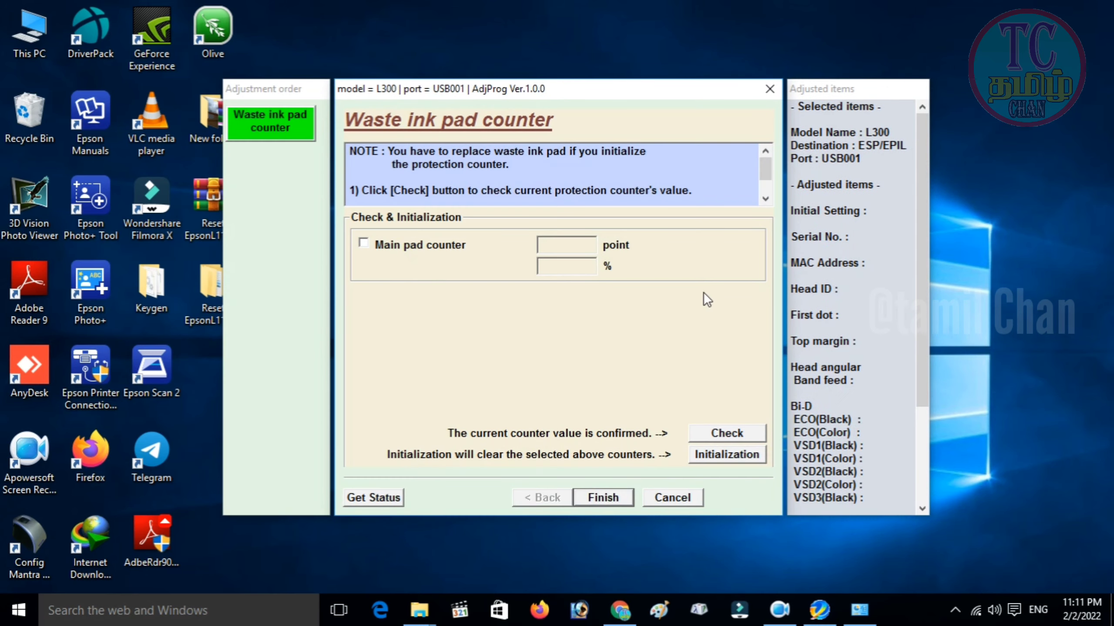
# Close the counter page, the adjustment list, and the EPSON Adjustment Program.
pyautogui.click(765, 88)
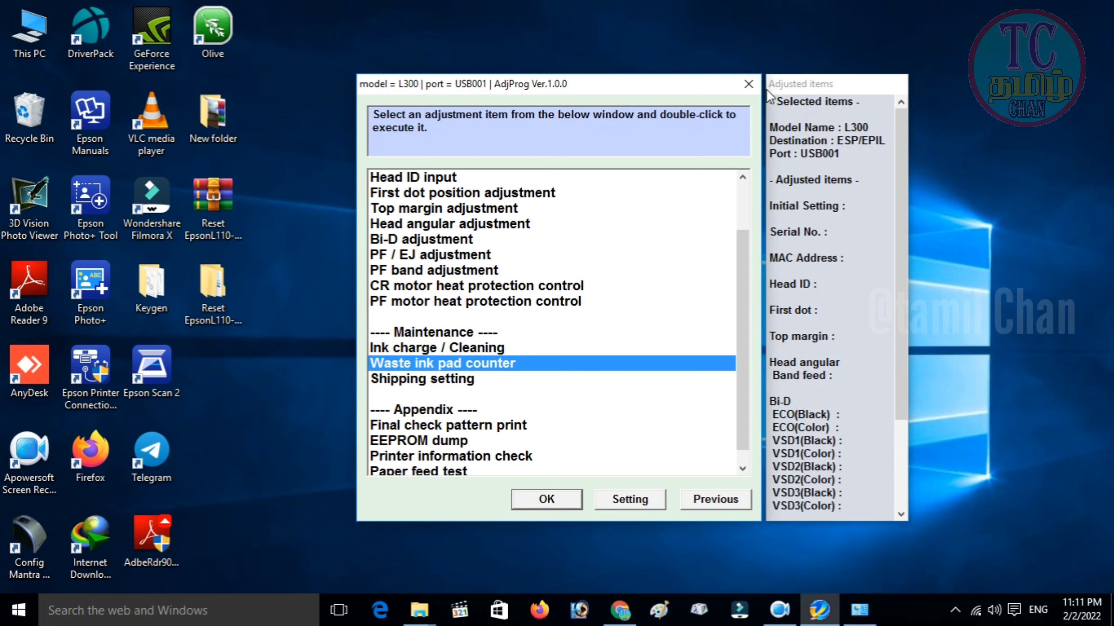
pyautogui.click(752, 88)
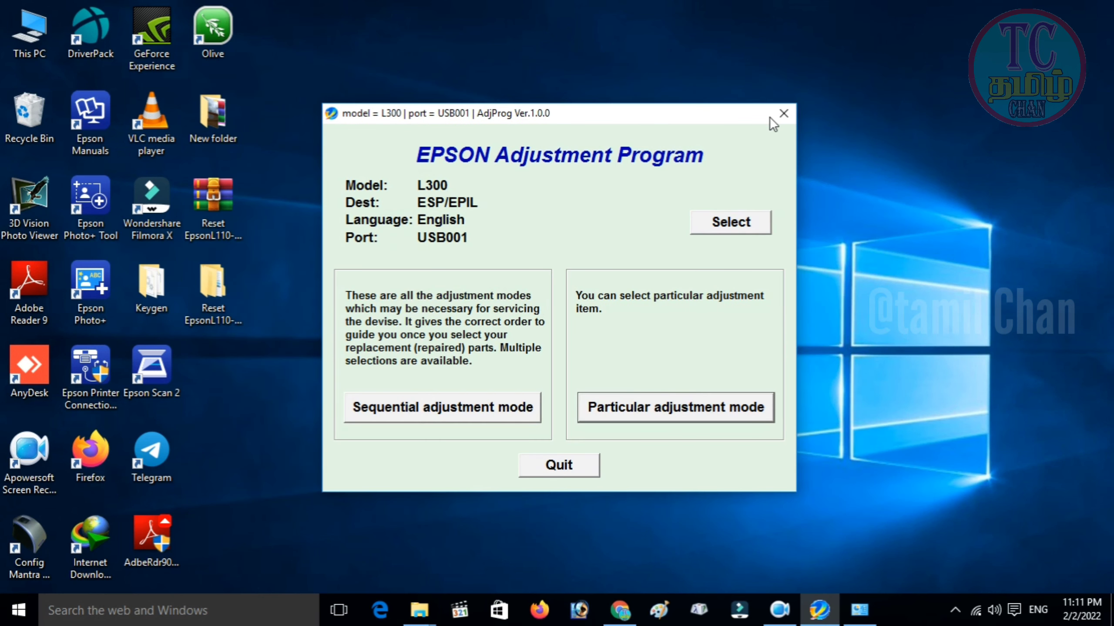
pyautogui.click(770, 113)
# Run EPSON Status Monitor 3 from the L3210 Printer Settings Maintenance tab and acknowledge its Not ready report.
pyautogui.click(955, 610)
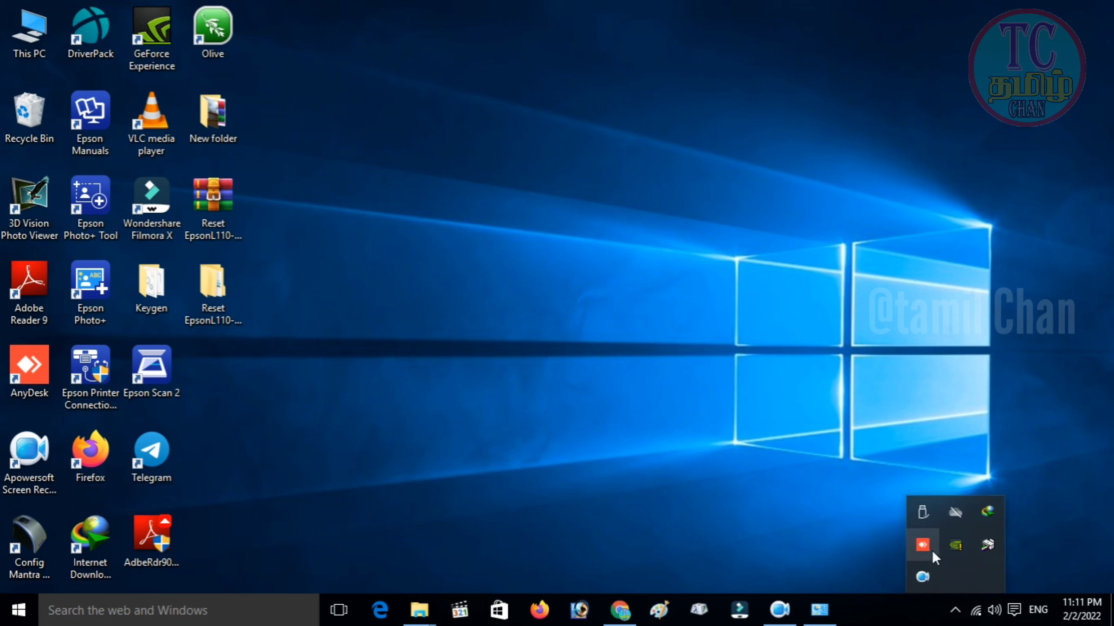
pyautogui.rightClick(991, 541)
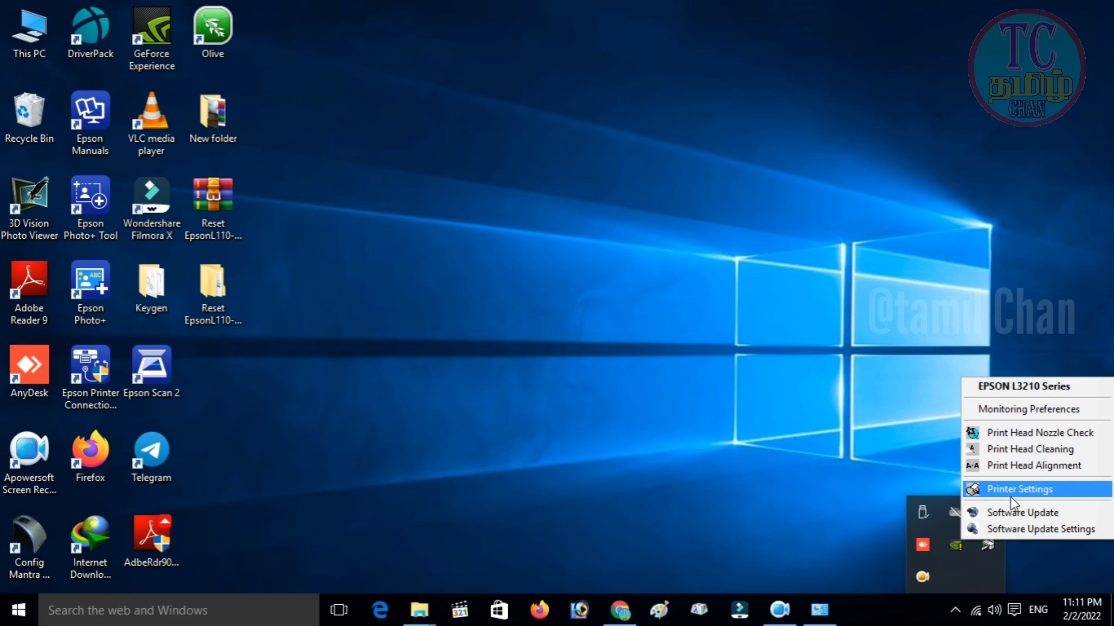
pyautogui.click(1032, 489)
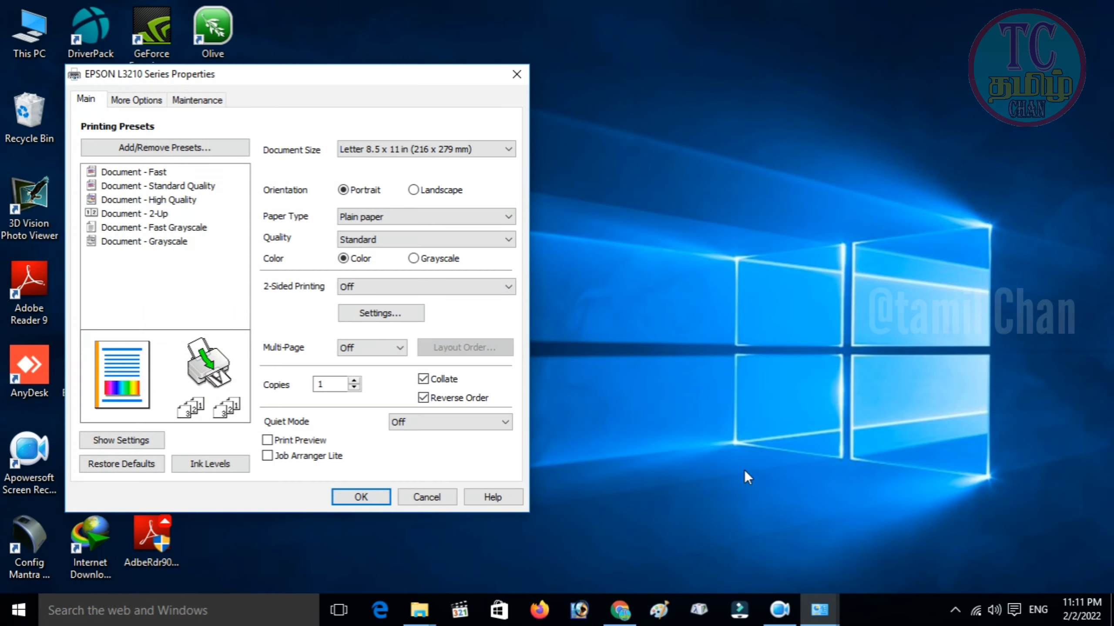
pyautogui.click(197, 102)
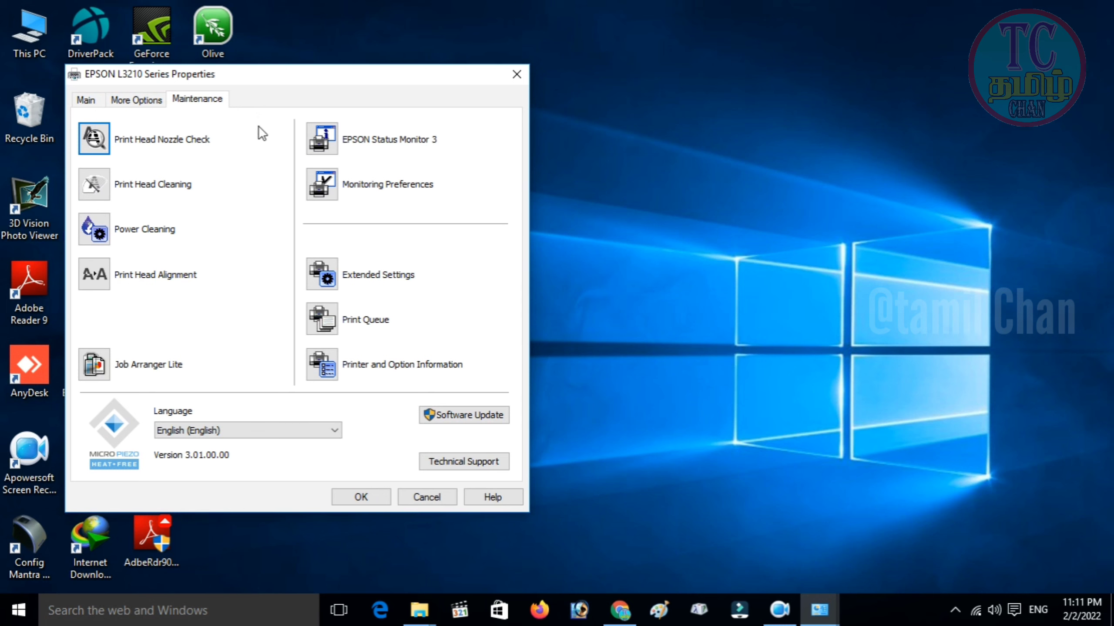
pyautogui.click(313, 133)
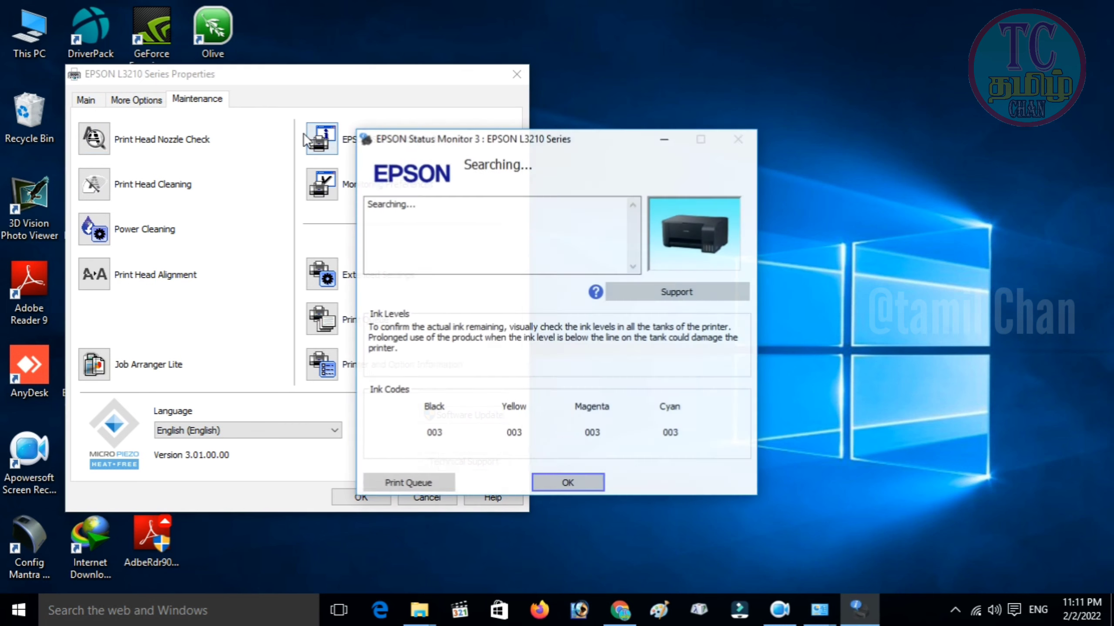
pyautogui.moveTo(534, 143); pyautogui.dragTo(755, 130)
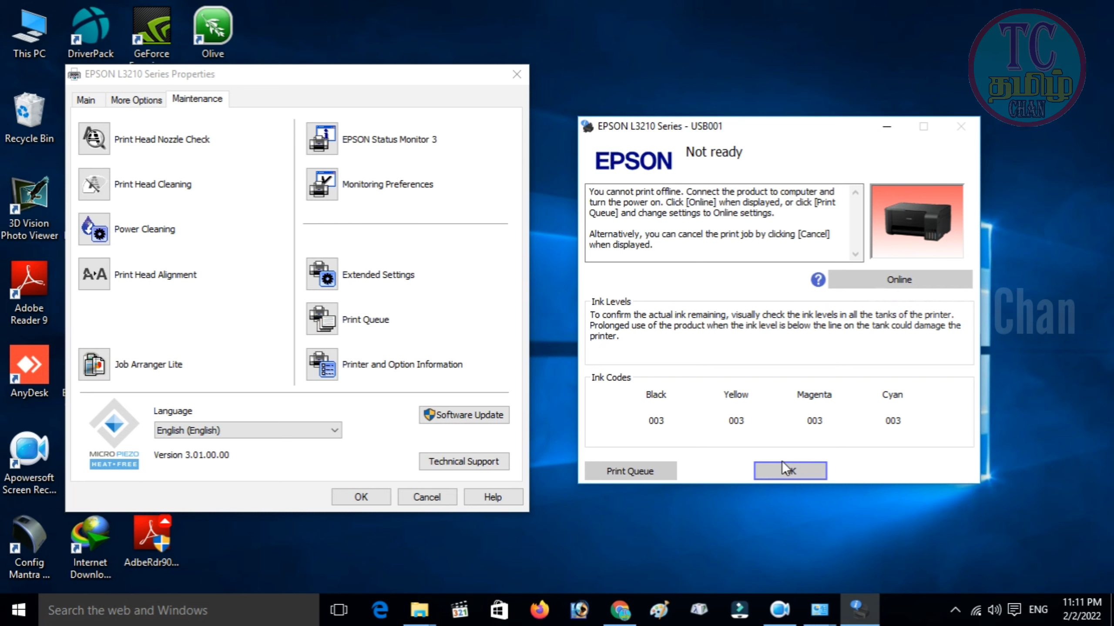
pyautogui.click(782, 470)
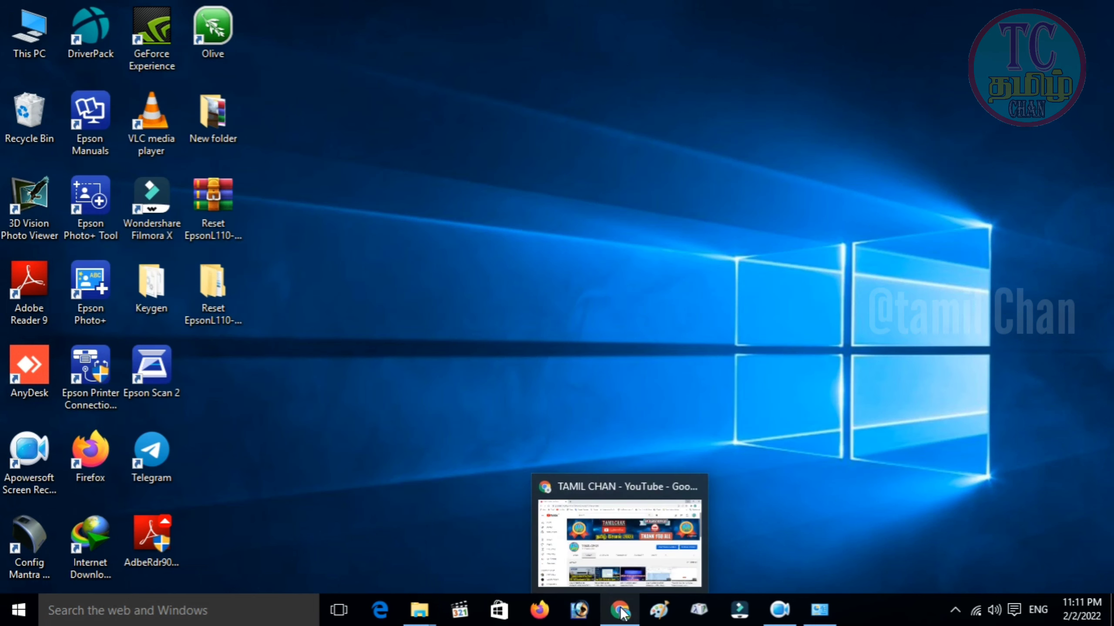
# Open the 'How to reset Epson L130…' video in Chrome and pause its ad.
pyautogui.click(619, 610)
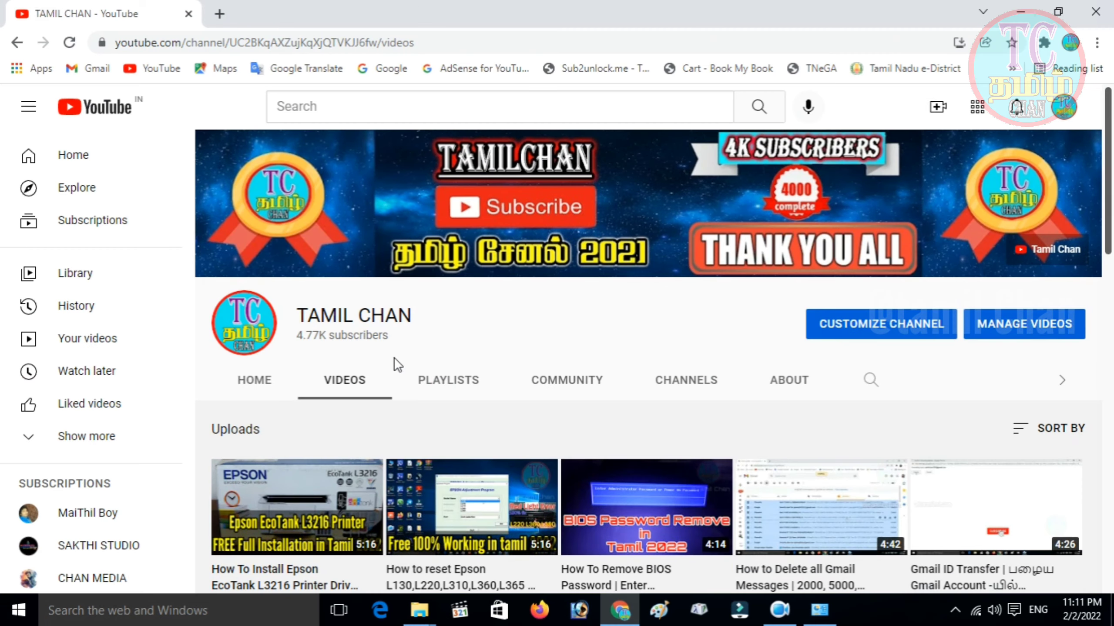
pyautogui.scroll(-4, 438, 316)
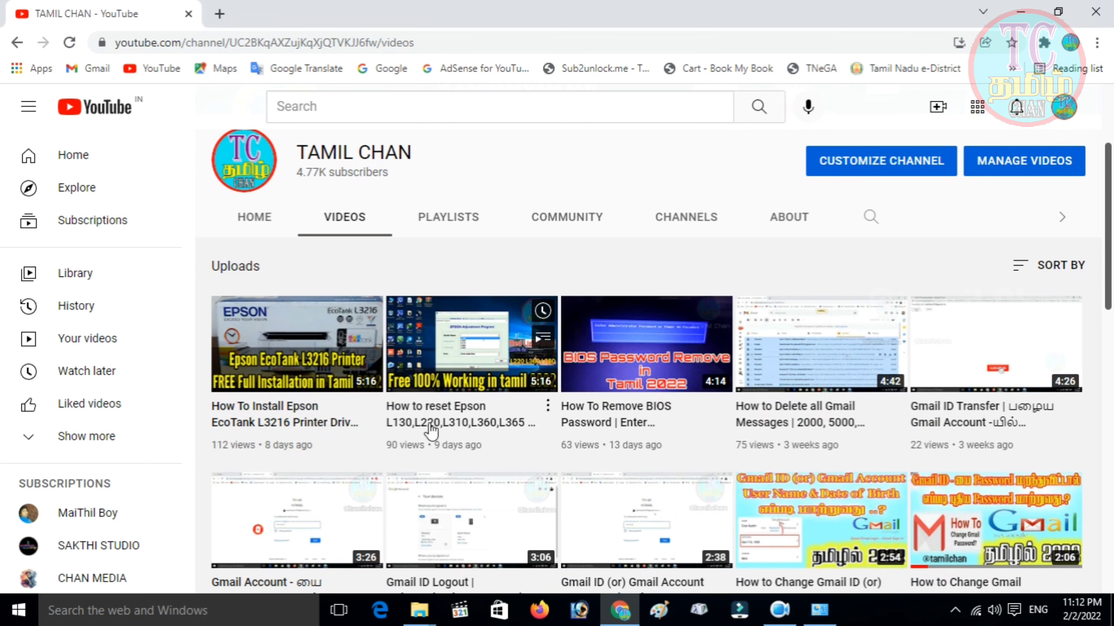
pyautogui.click(470, 419)
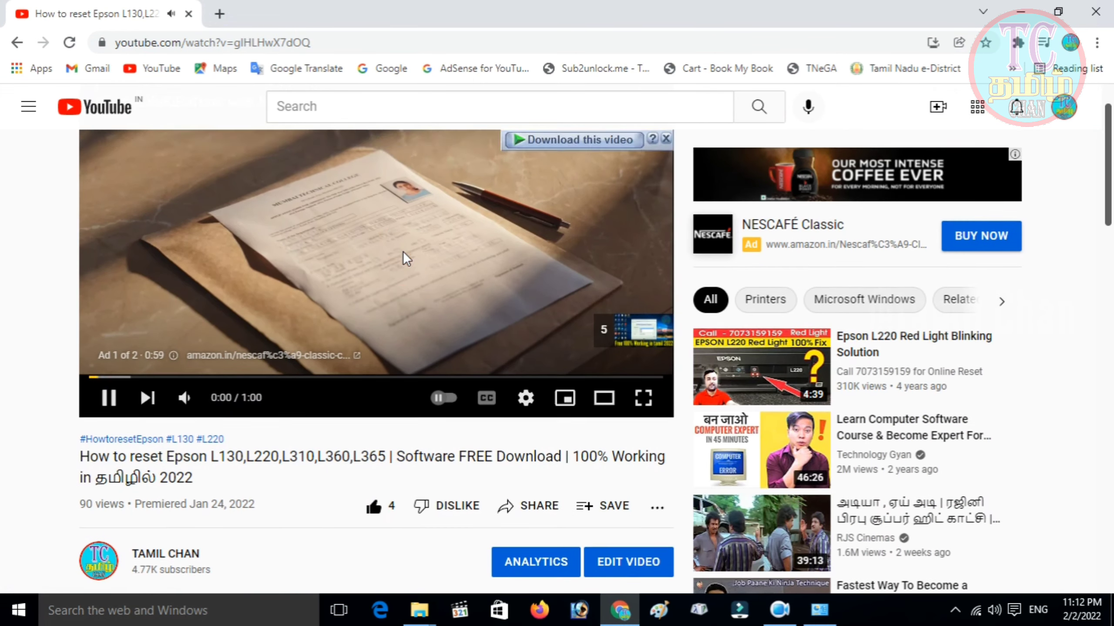
pyautogui.click(403, 251)
# Expand the description and follow the MediaFire resetter link to the 2.16MB EPSON Reset RAR download.
pyautogui.scroll(-4, 401, 249)
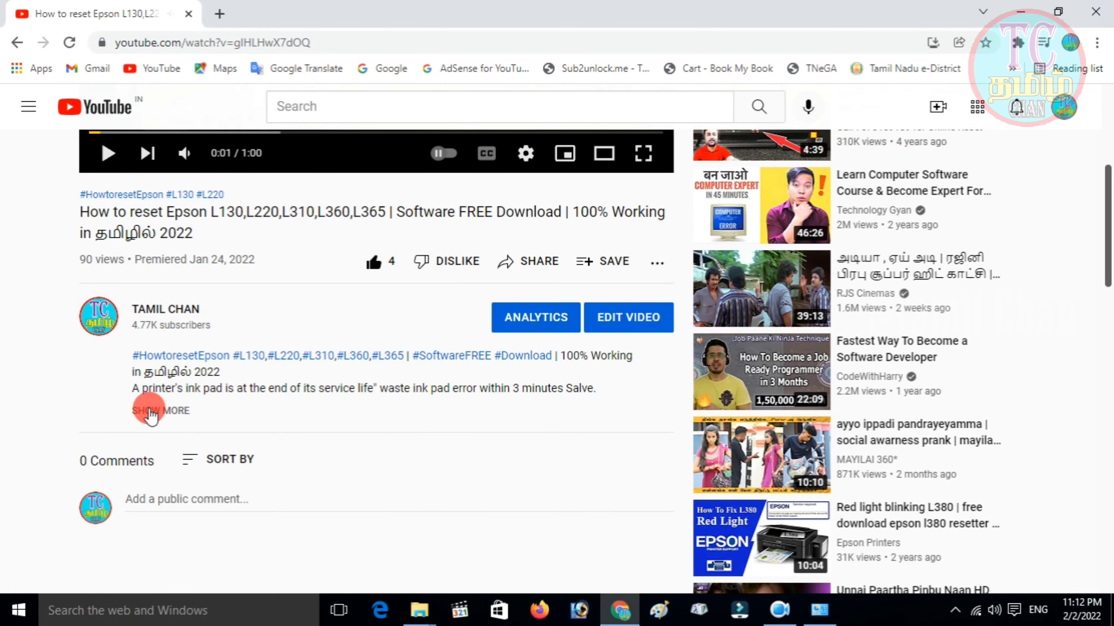
pyautogui.click(149, 409)
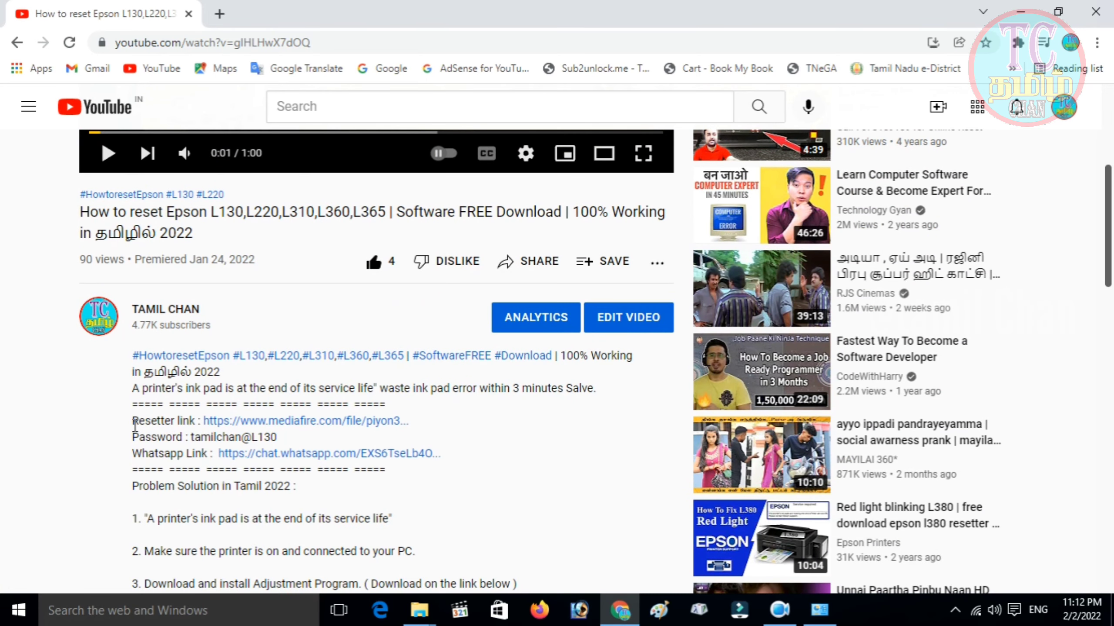
pyautogui.click(287, 422)
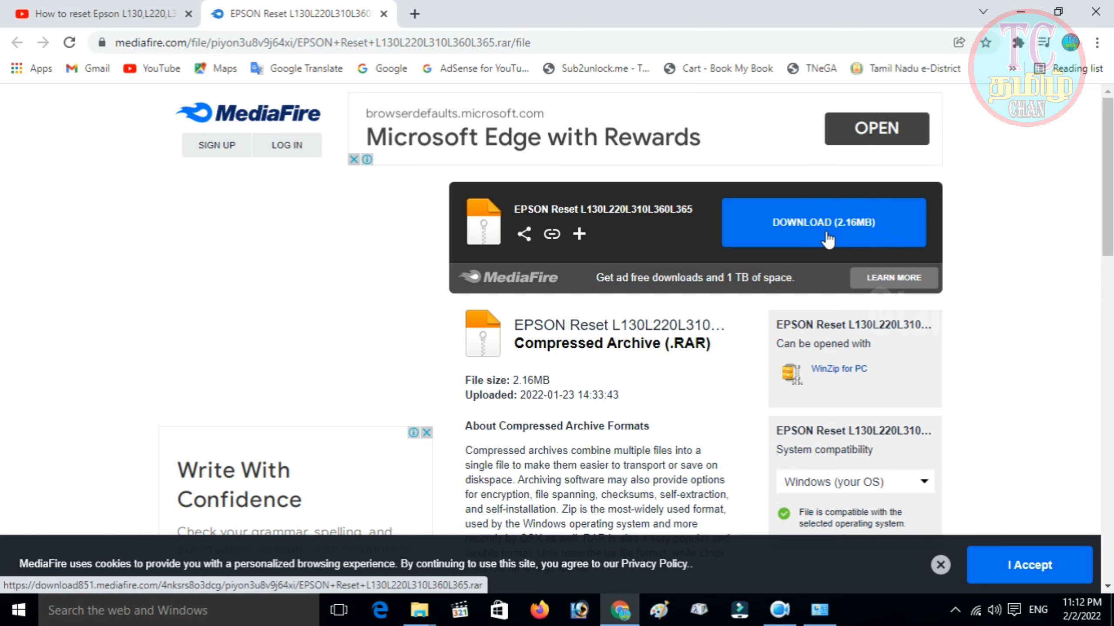
# Switch back from the MediaFire download page to the YouTube reset video tab.
pyautogui.click(69, 13)
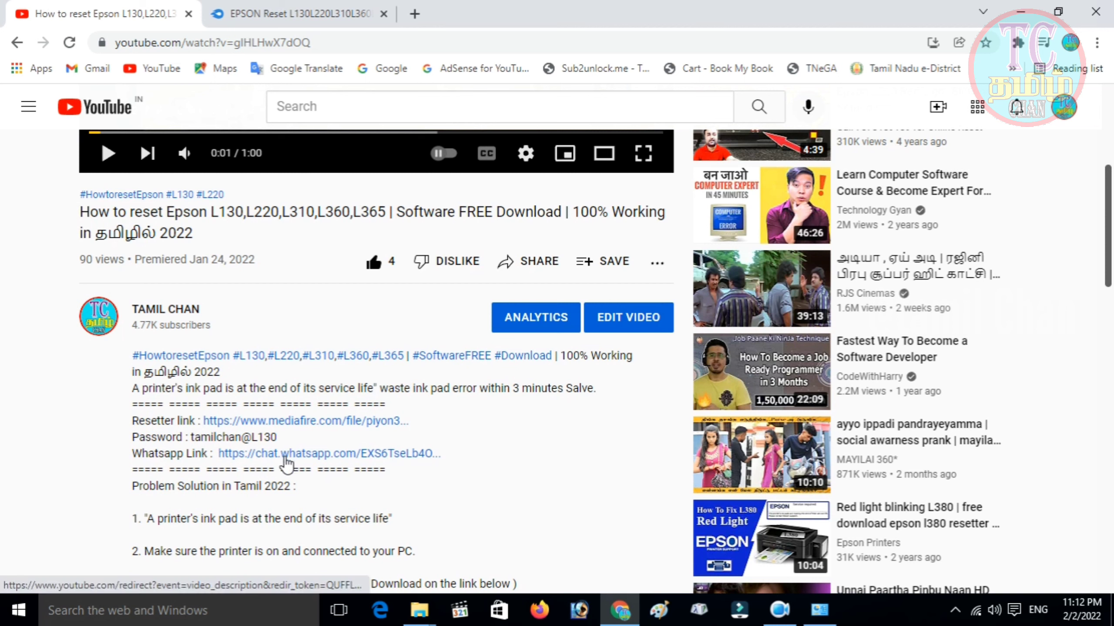
# Scroll through the video description's 11-step reset procedure, then back to the top.
pyautogui.scroll(-3, 319, 457)
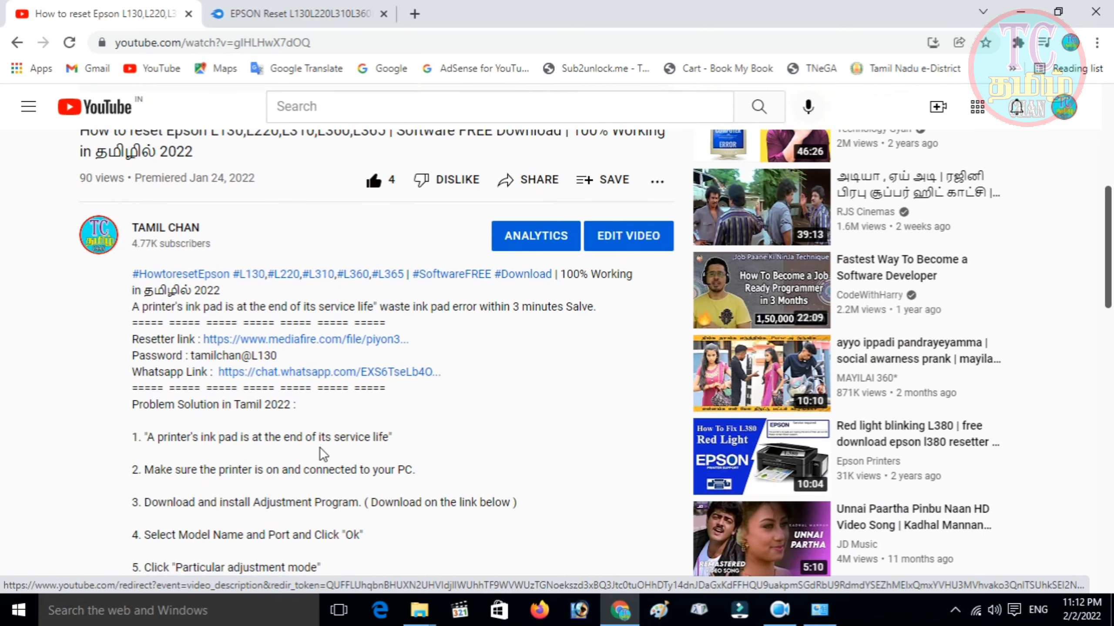
pyautogui.scroll(-5, 258, 334)
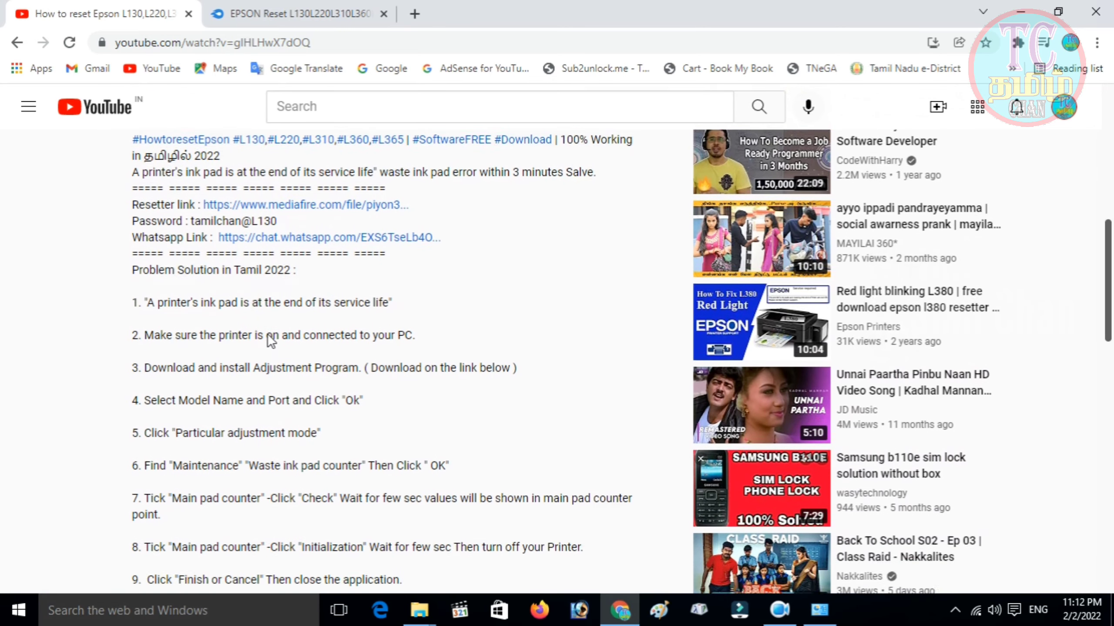
pyautogui.scroll(2, 155, 180)
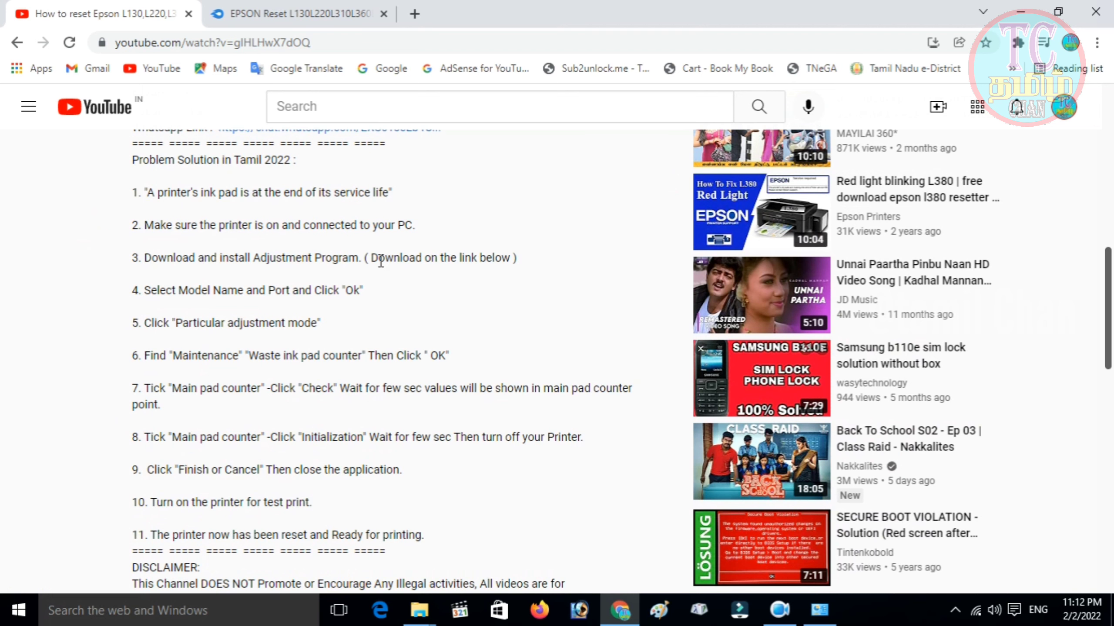
pyautogui.scroll(-2, 285, 295)
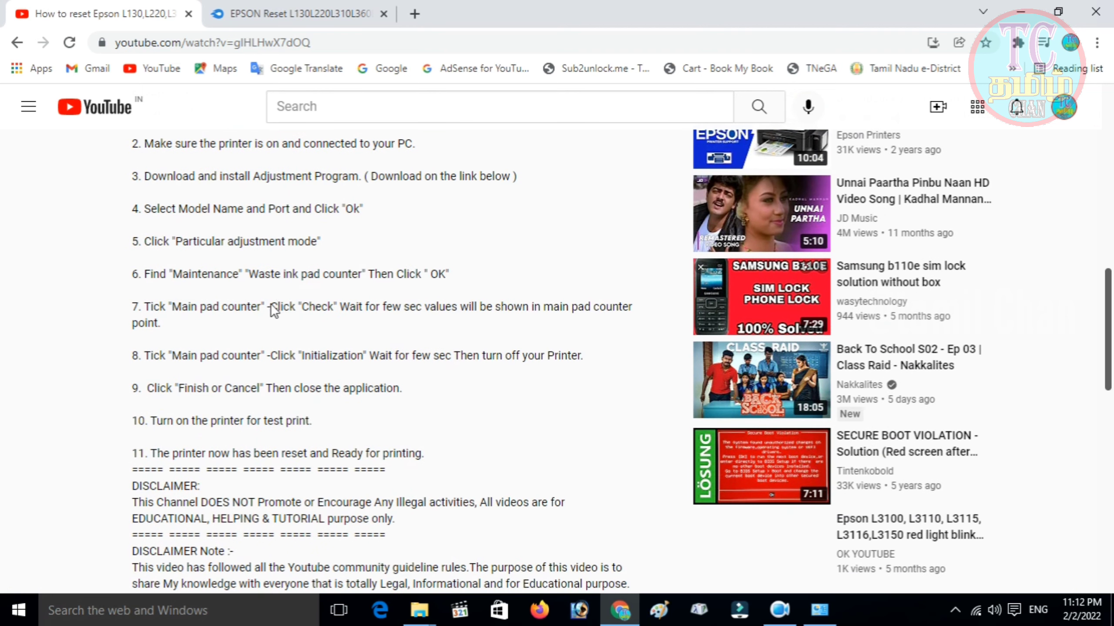
pyautogui.scroll(2, 299, 437)
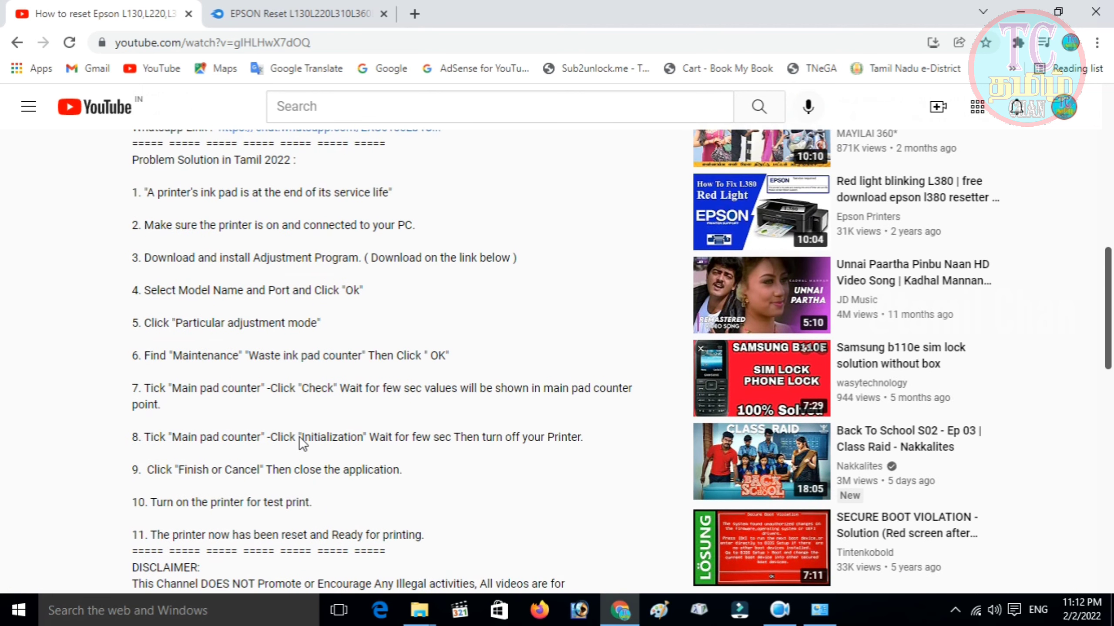
pyautogui.scroll(-2, 300, 437)
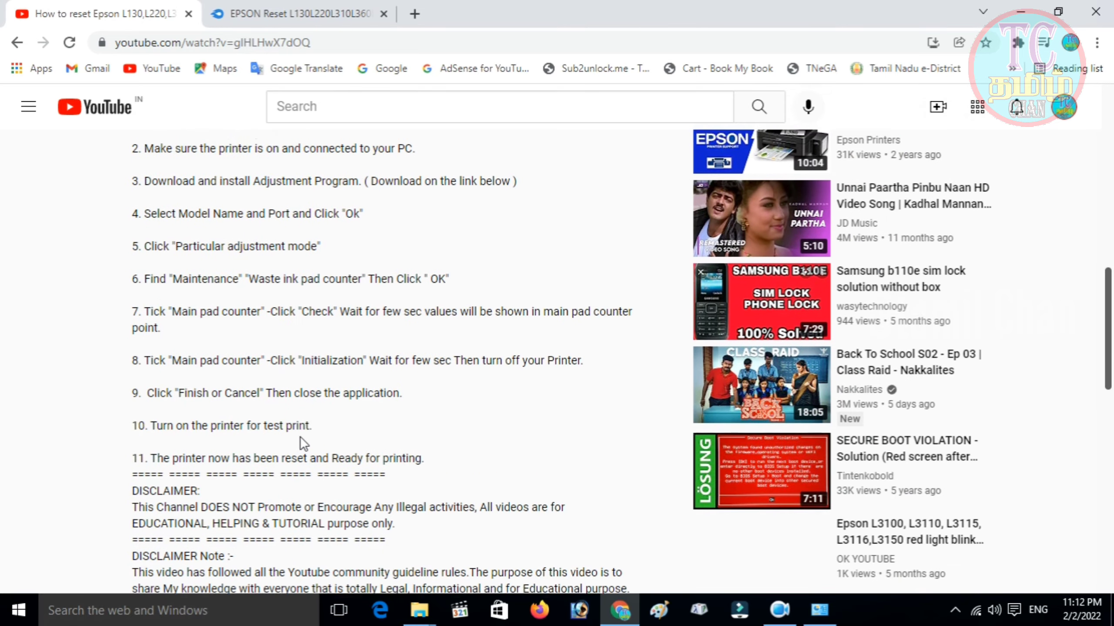
pyautogui.scroll(5, 300, 437)
pyautogui.scroll(6, 302, 437)
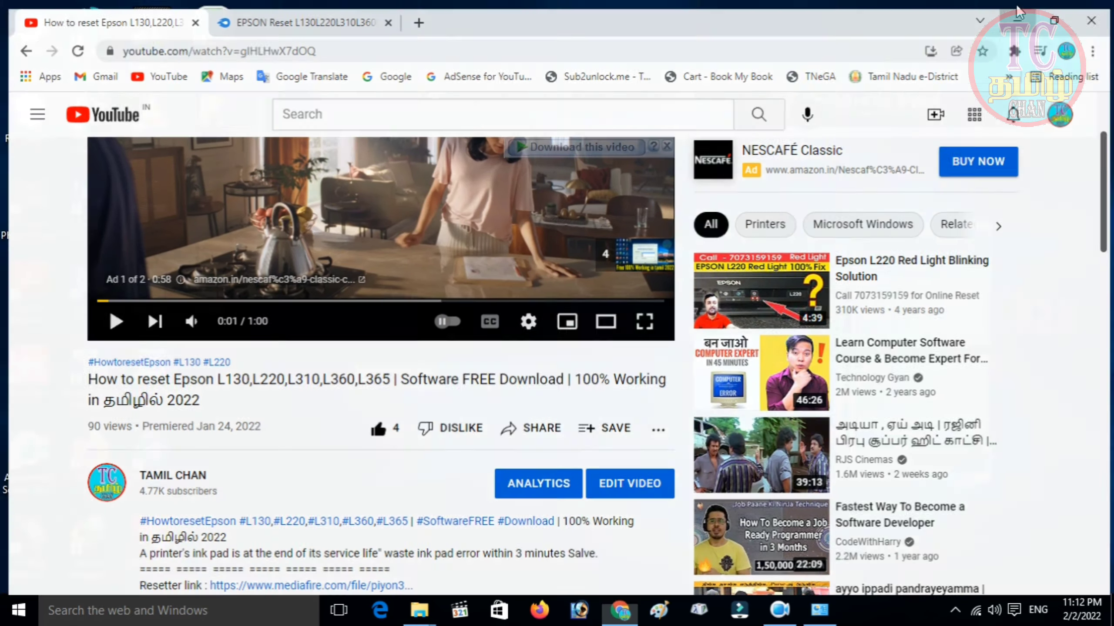